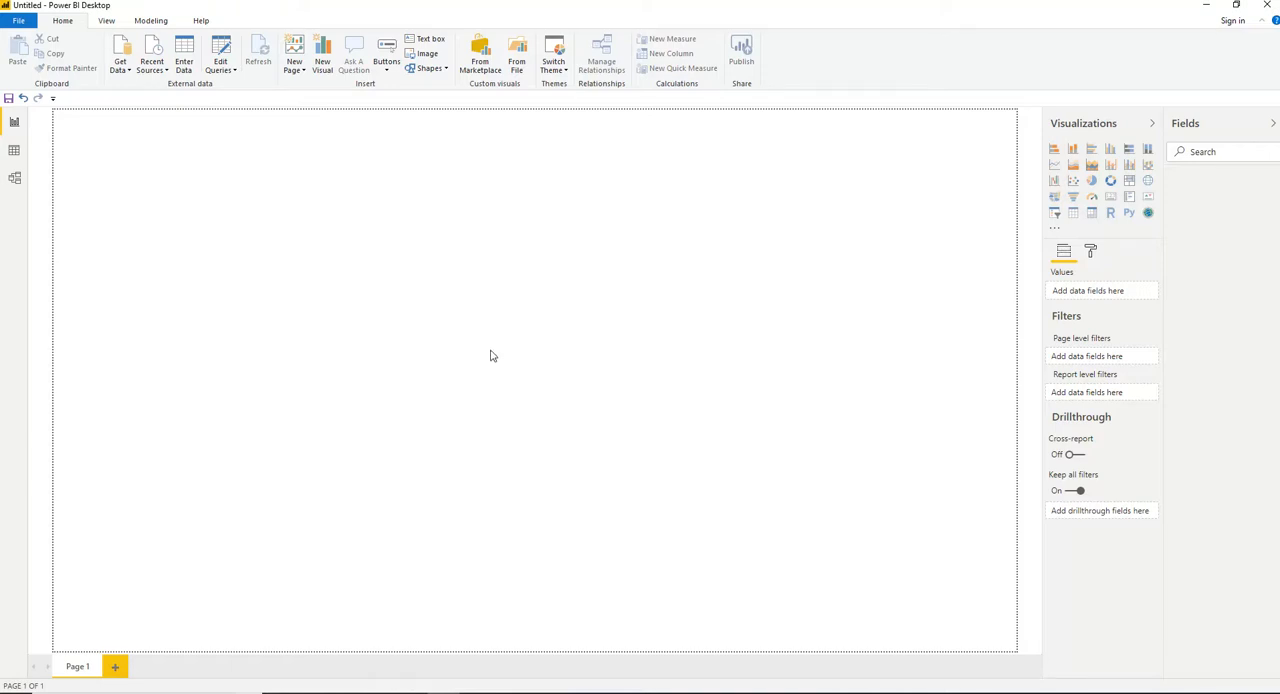
Load the Sales sheet from the Excel workbook "Sales Data..xlsx" into the report.
left_click(129, 74)
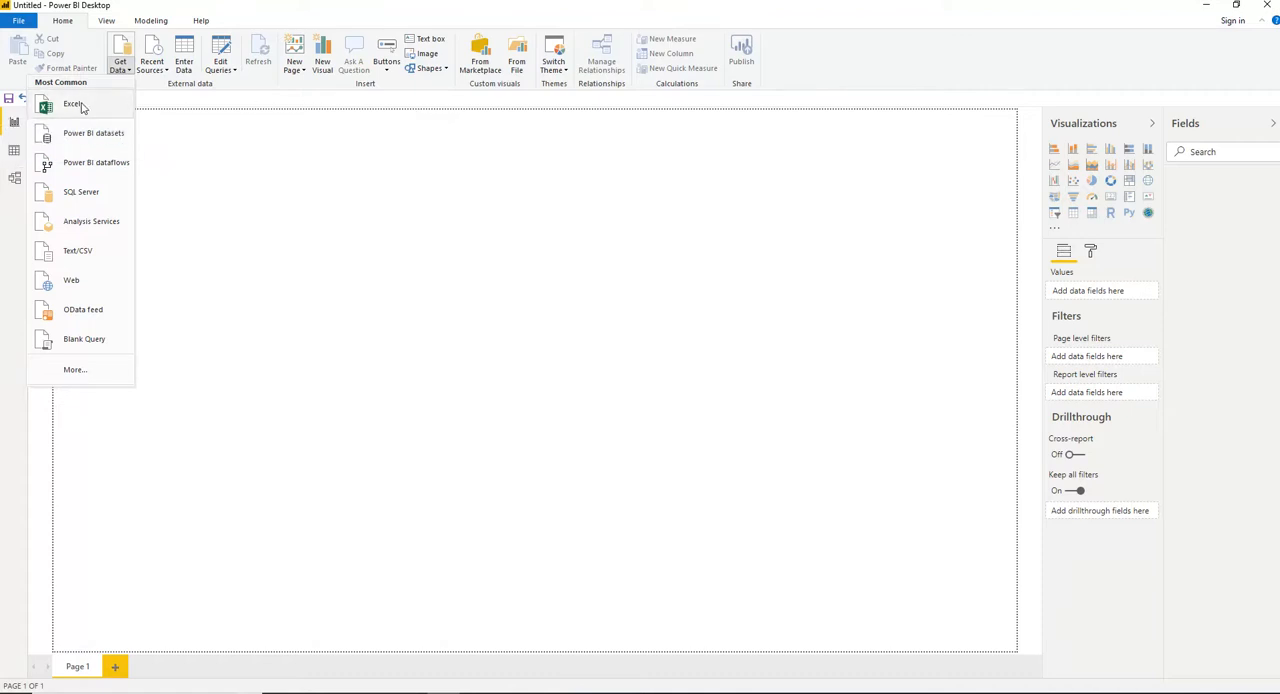
left_click(75, 104)
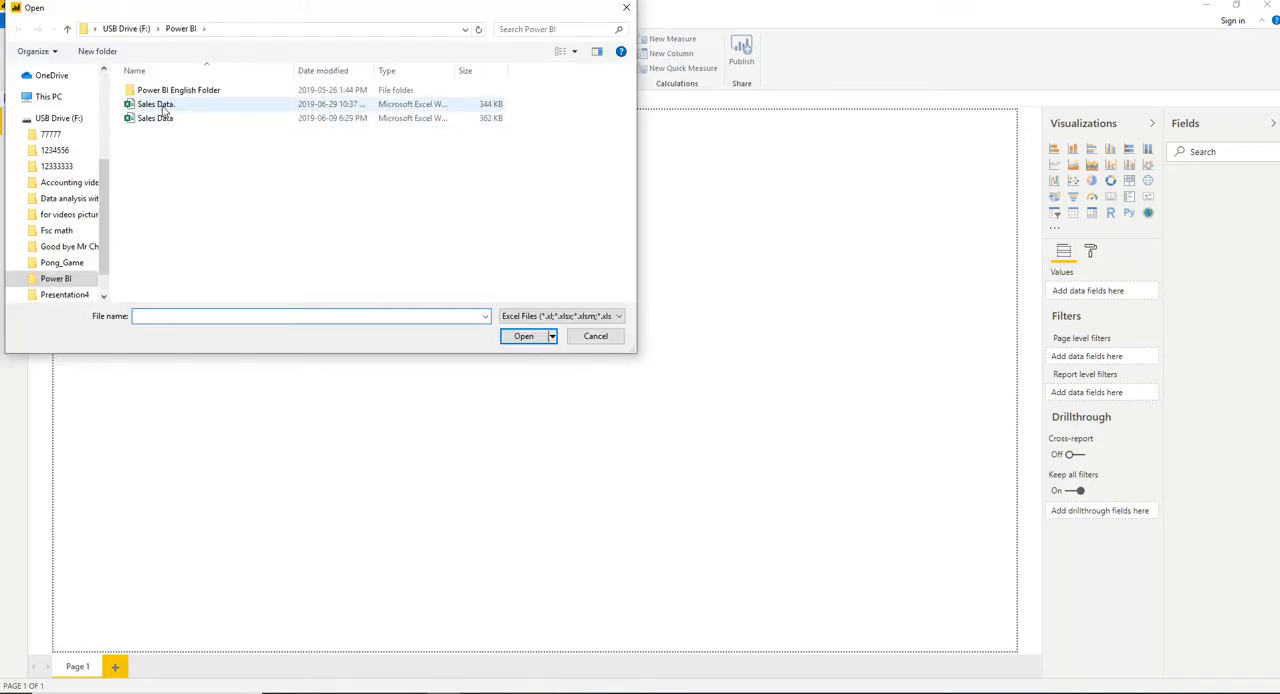
double_click(162, 108)
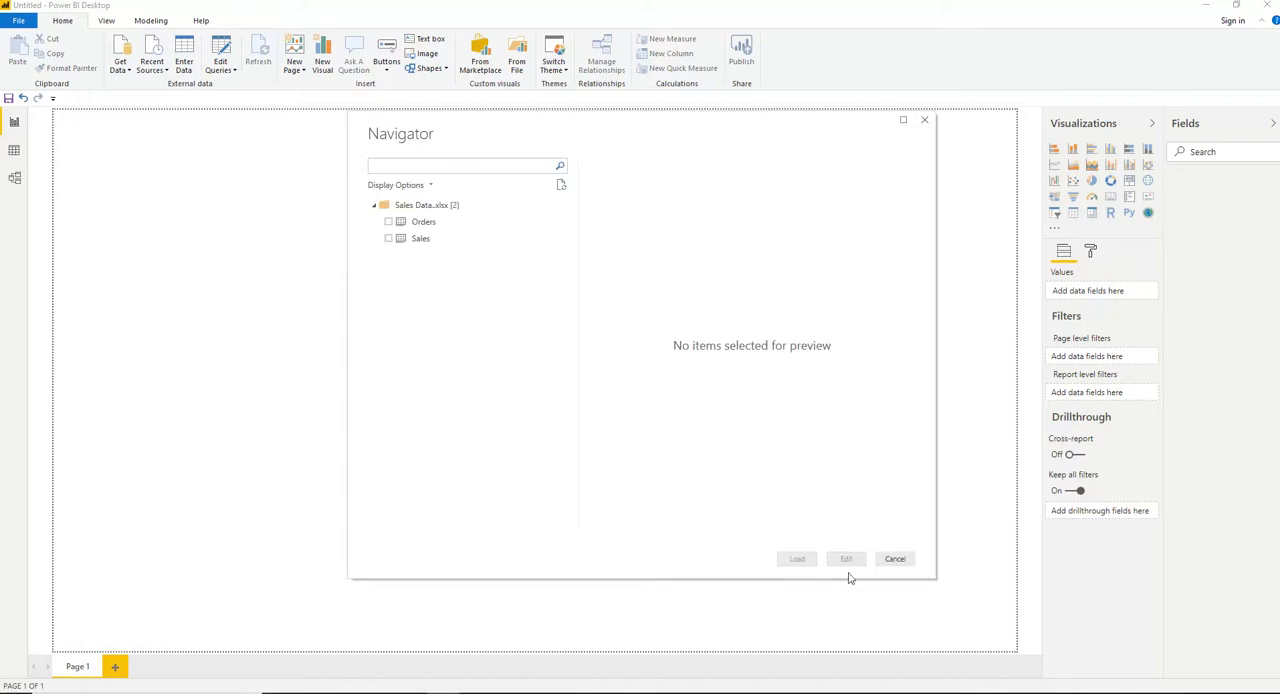
left_click(388, 240)
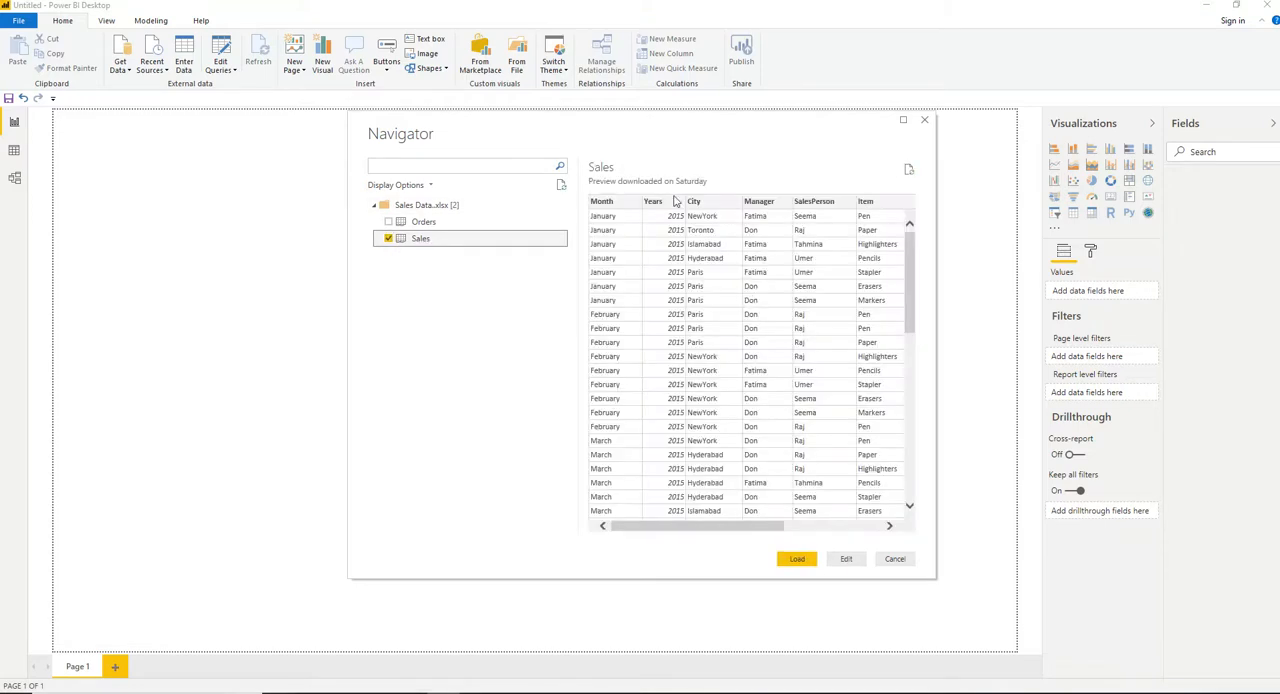
left_click(795, 560)
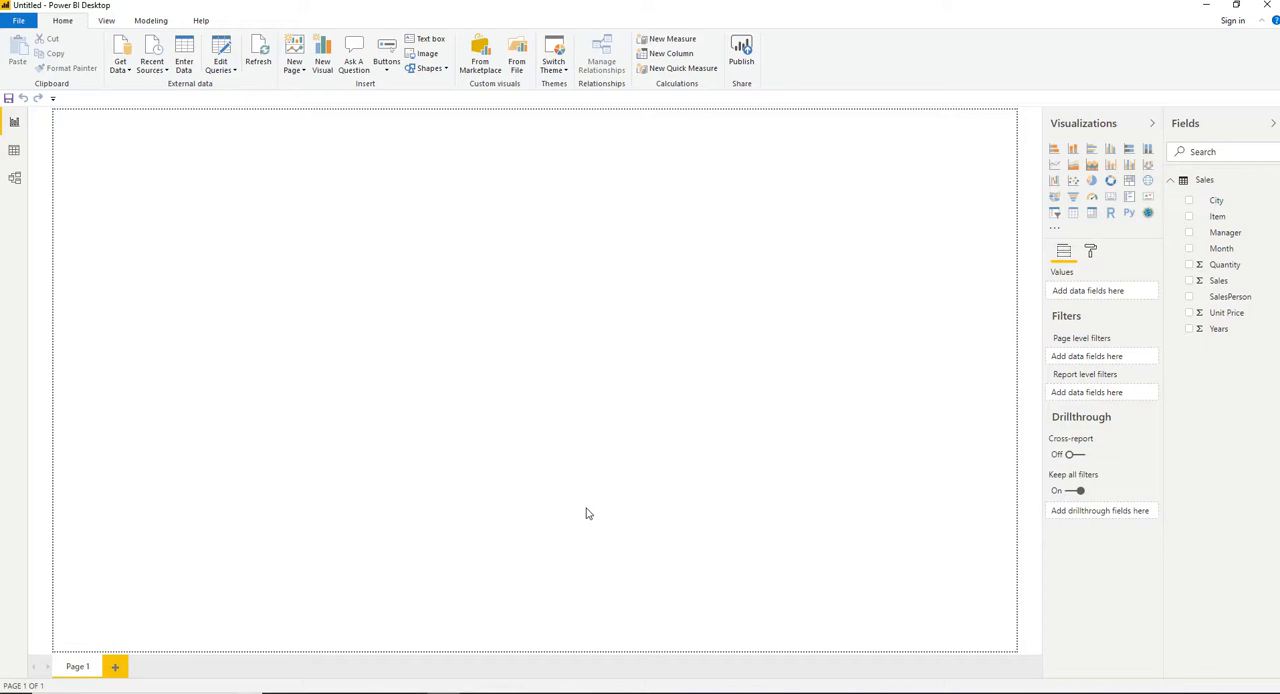
Examine the rows and the SalesPerson and Item columns of the loaded Sales table, then return to the report page.
left_click(14, 150)
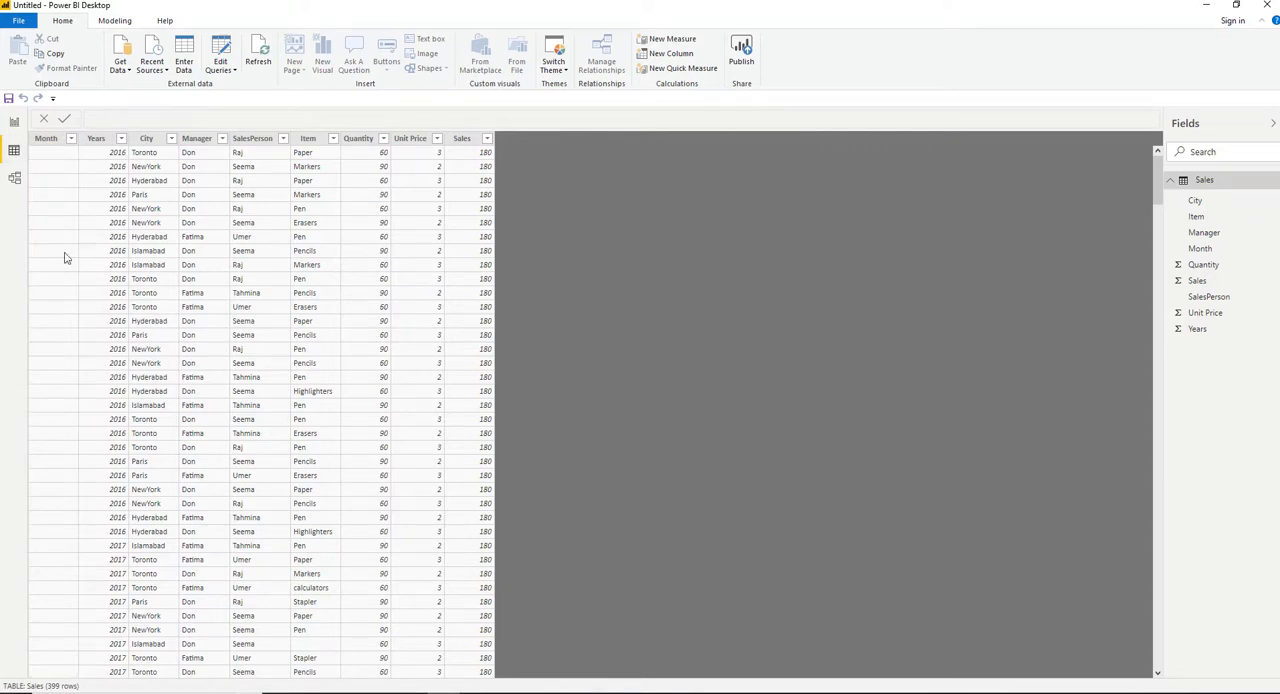
left_click(14, 123)
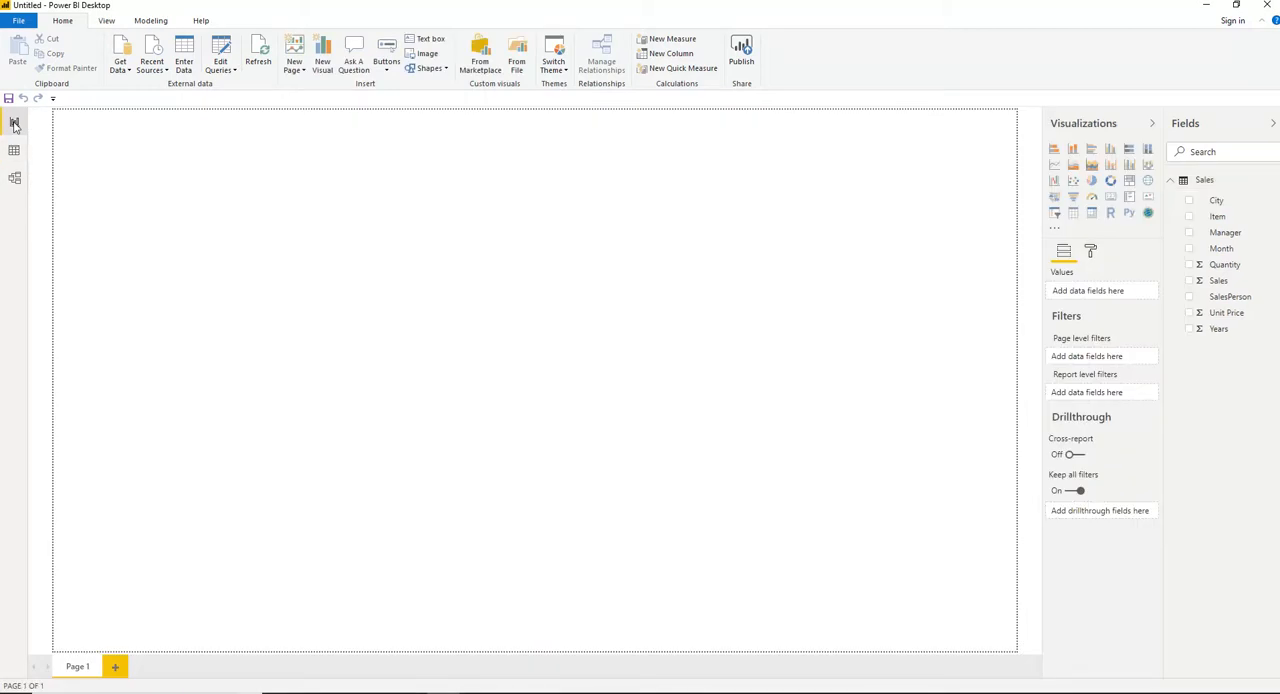
left_click(14, 151)
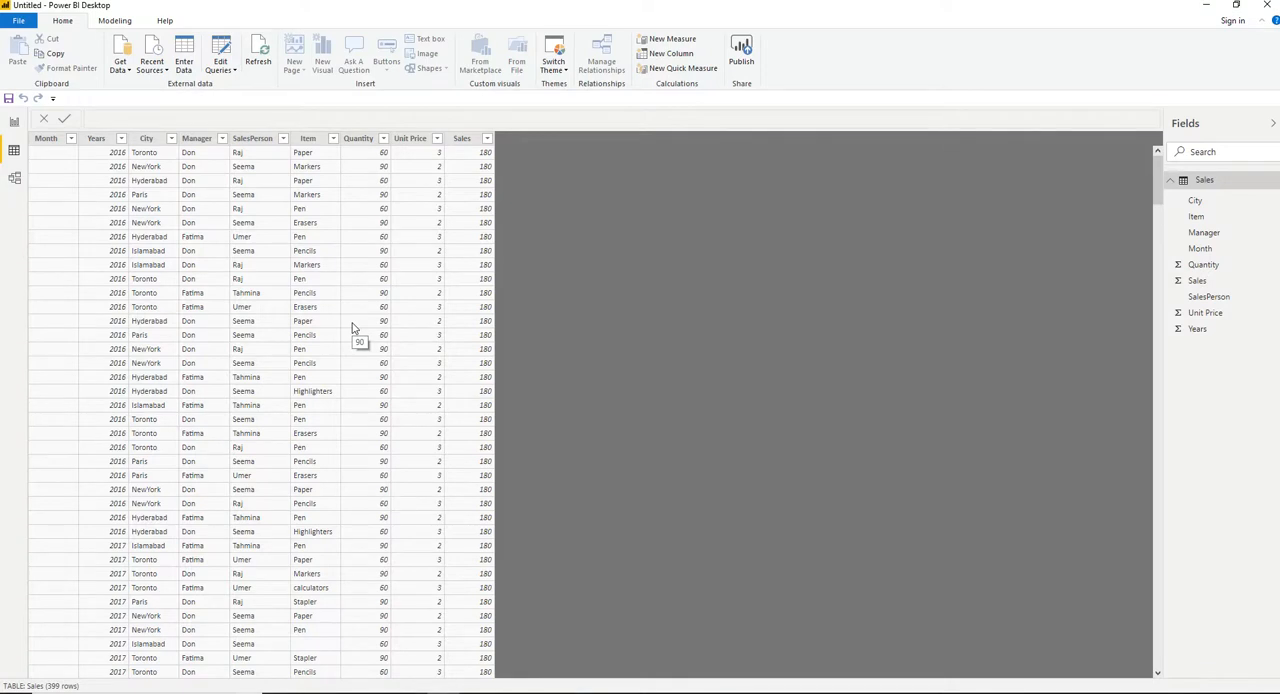
left_click(305, 293)
left_click(242, 307)
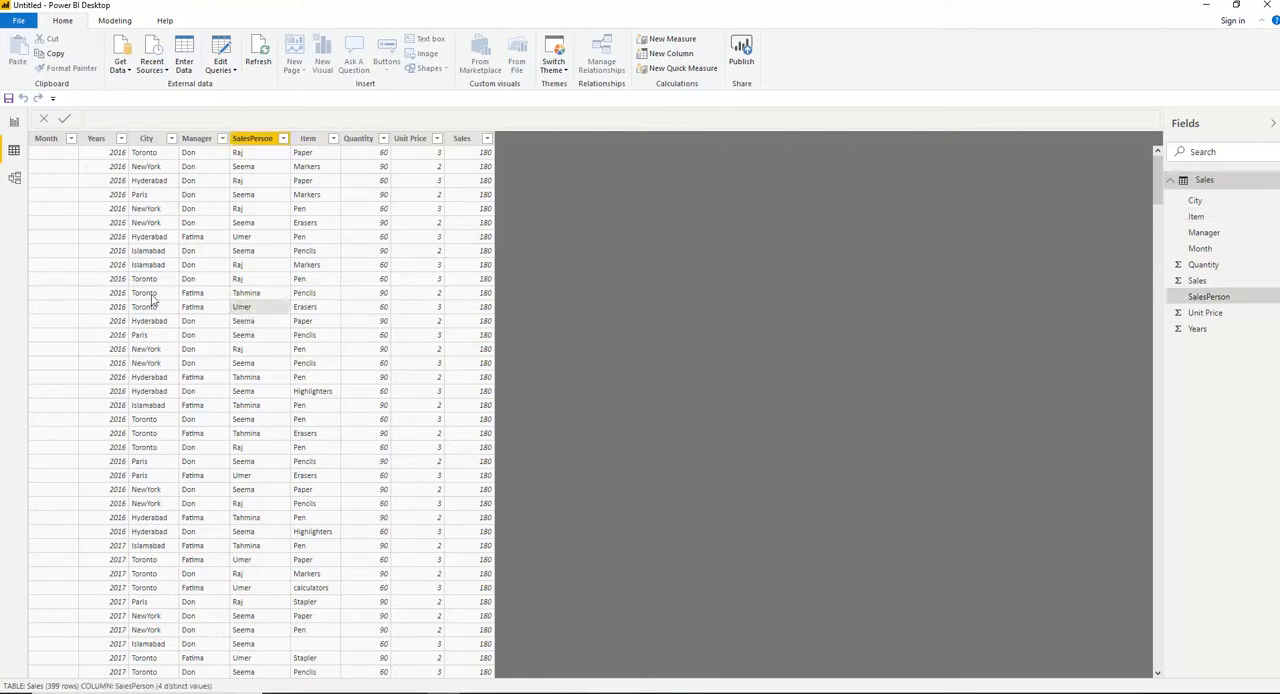
left_click(315, 381)
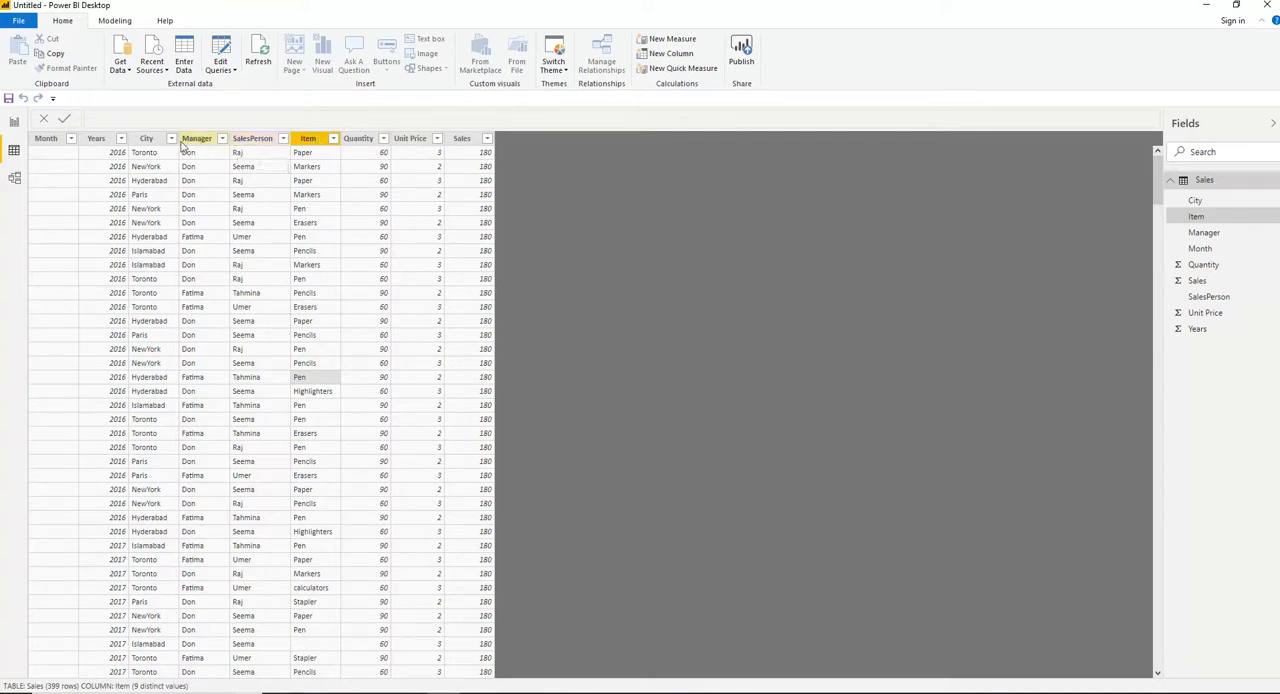
double_click(316, 141)
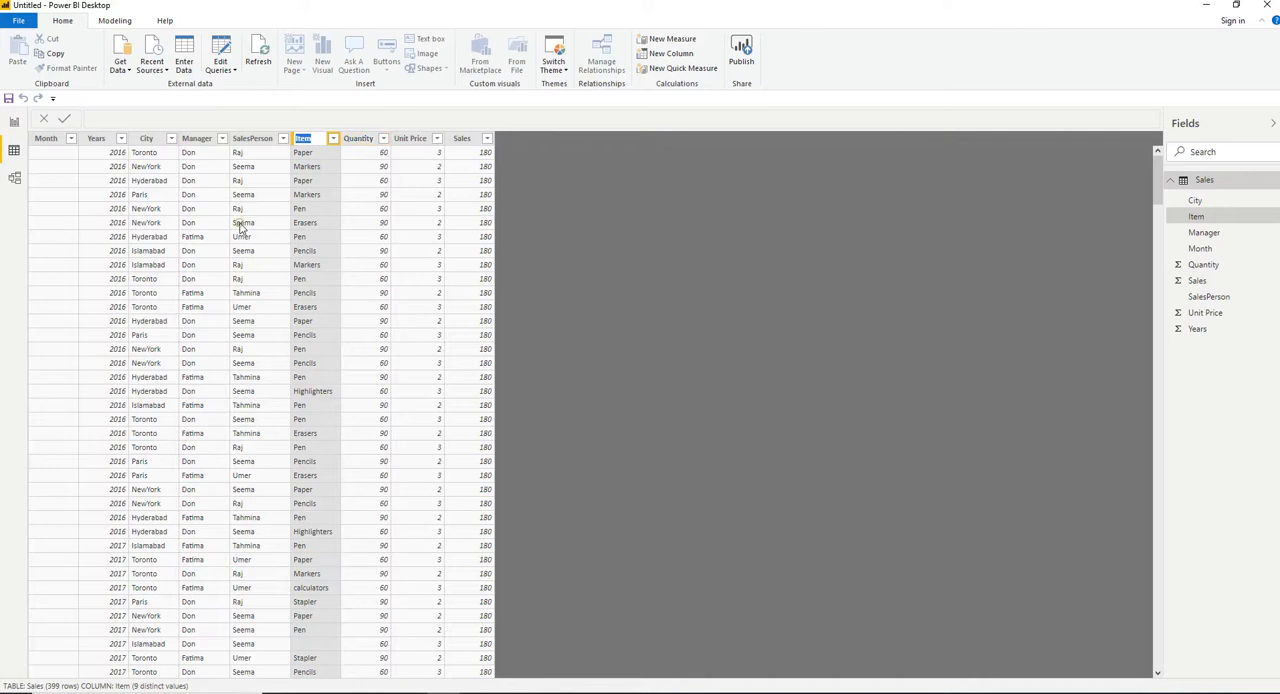
key("Return")
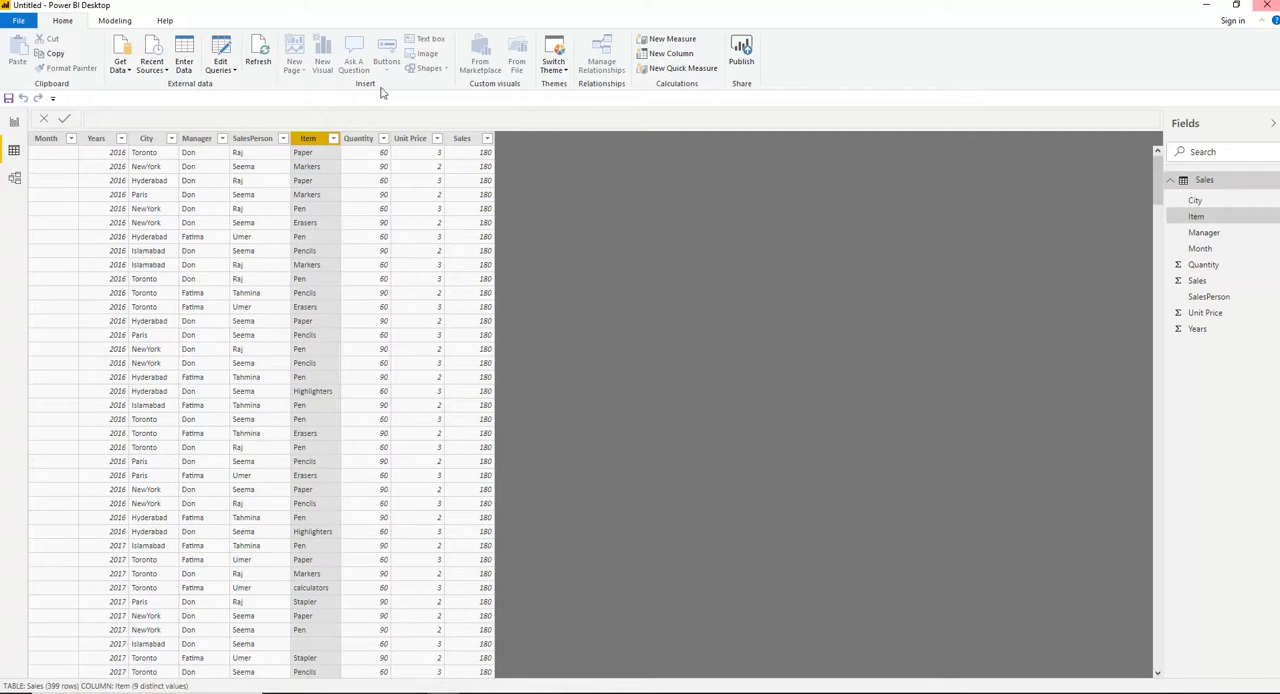
left_click(14, 122)
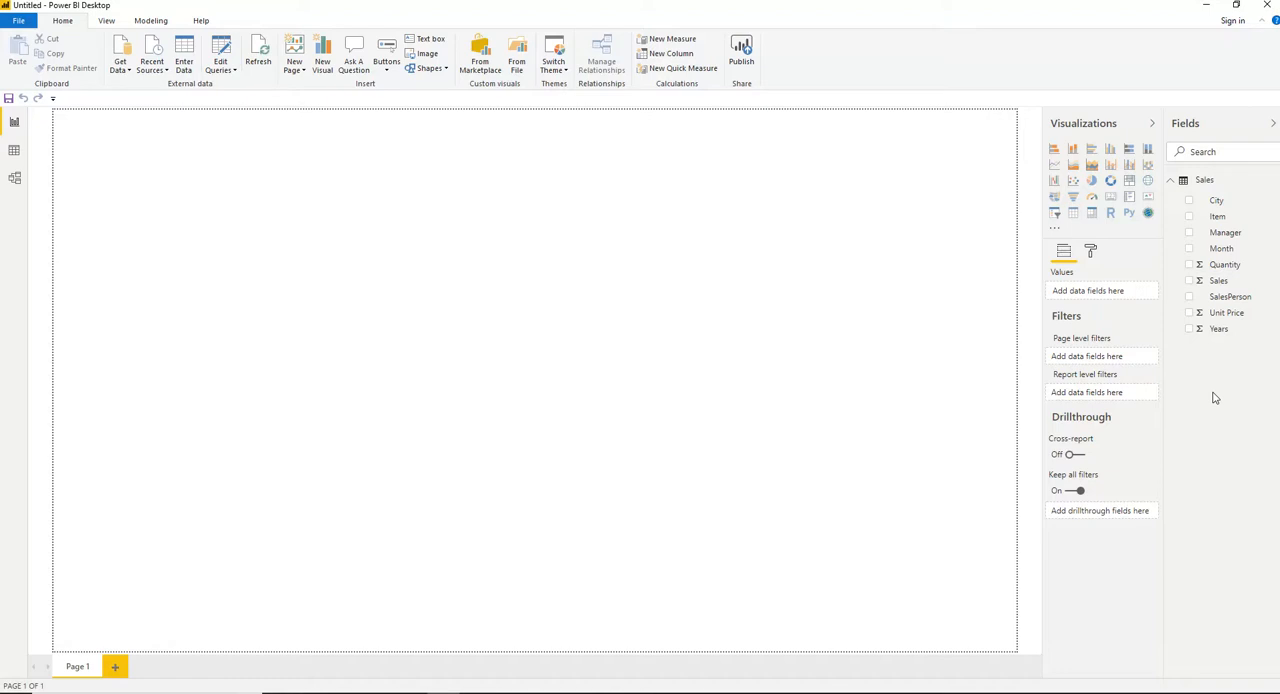
Create a map of Sales by City and fit it at a smaller height against the report page's left edge.
left_click(1189, 202)
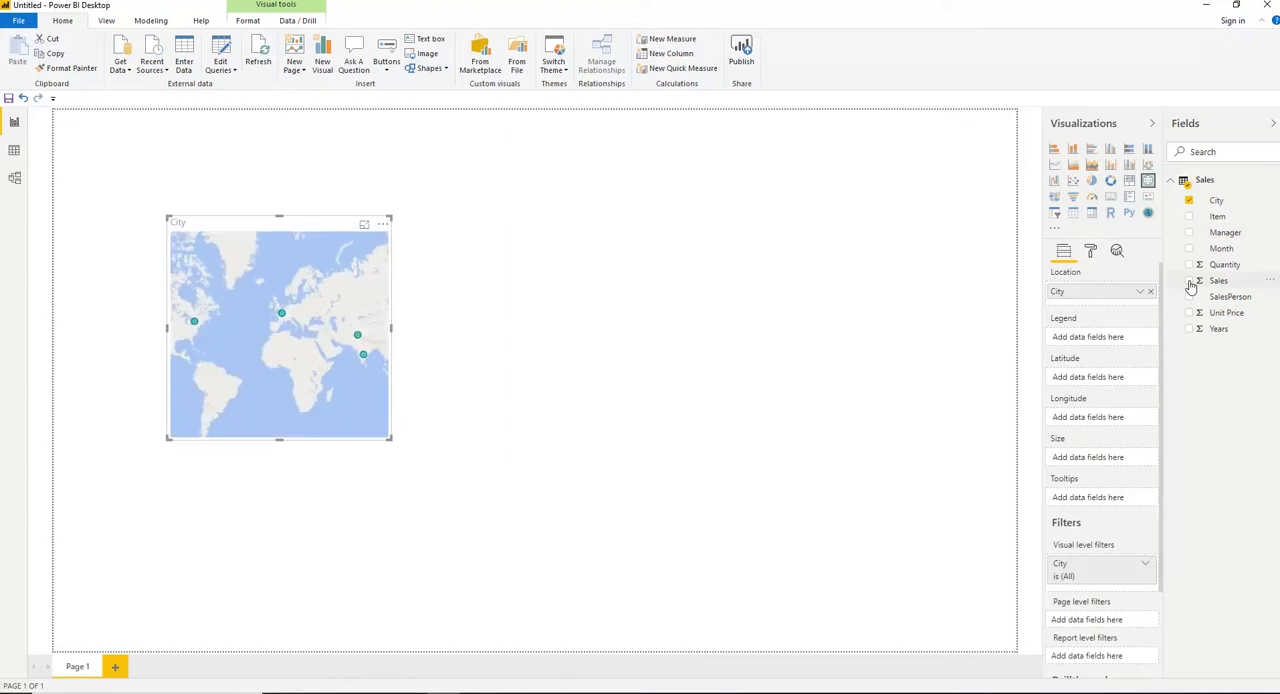
left_click(1189, 281)
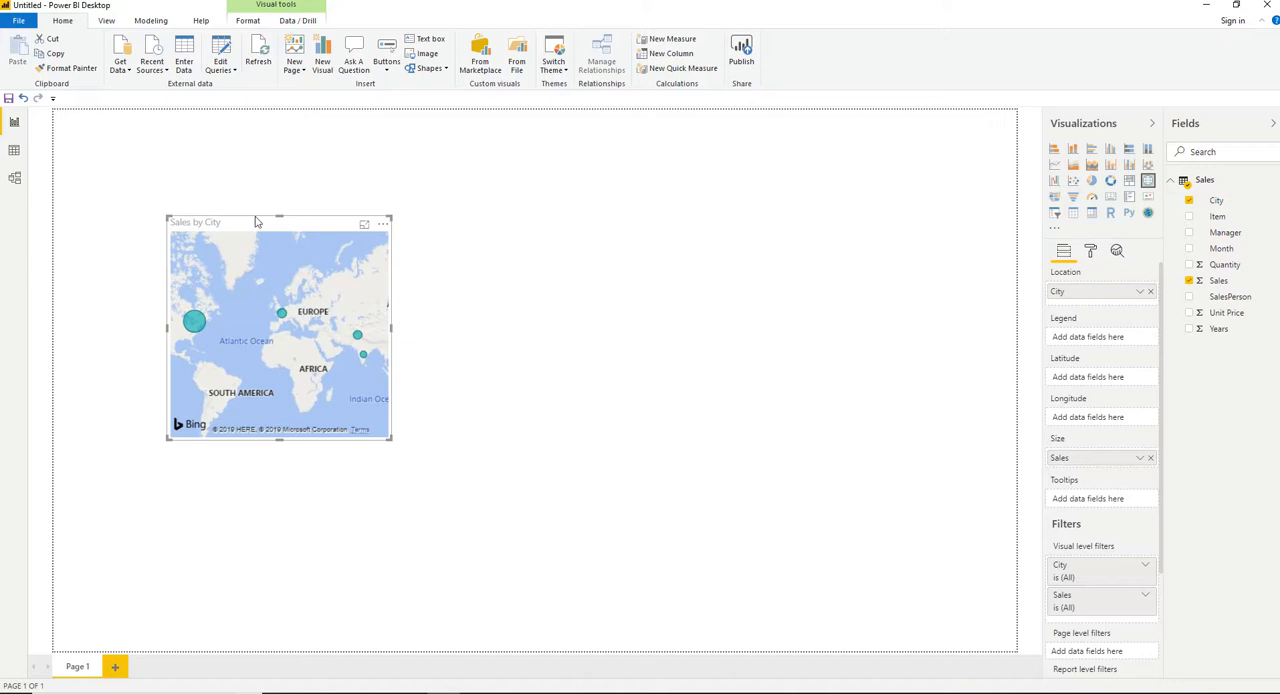
left_click_drag(388, 438, 457, 471)
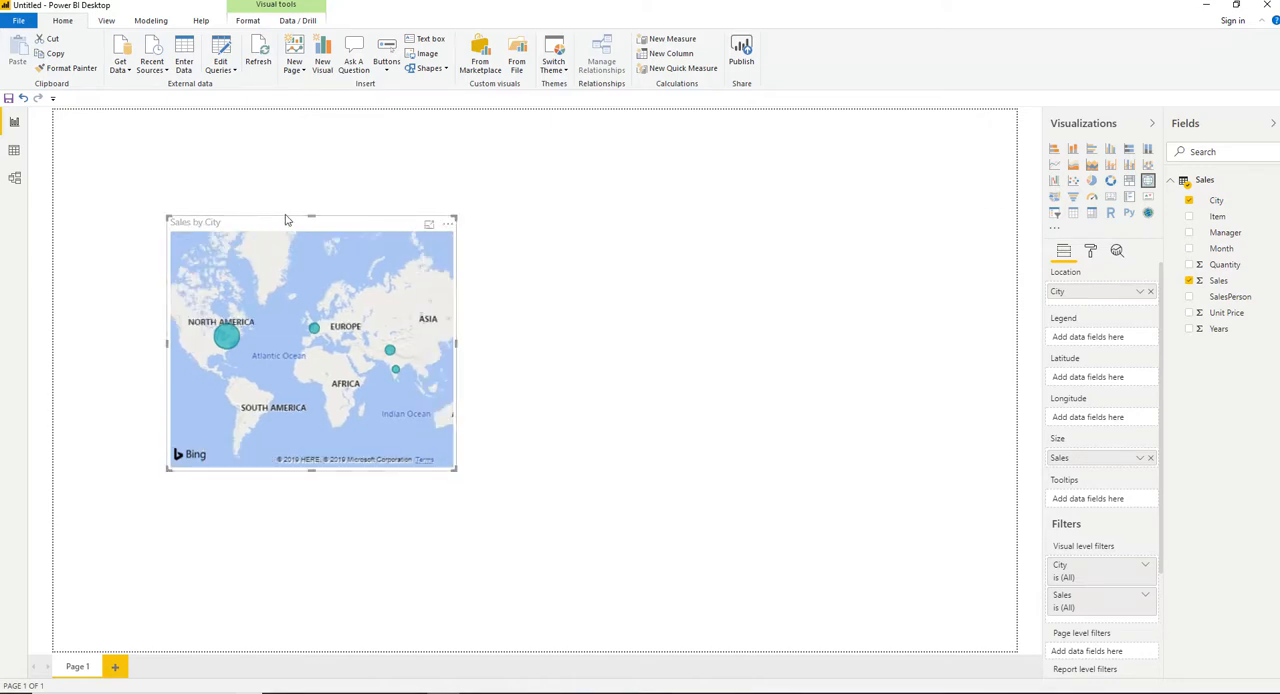
left_click_drag(285, 219, 180, 167)
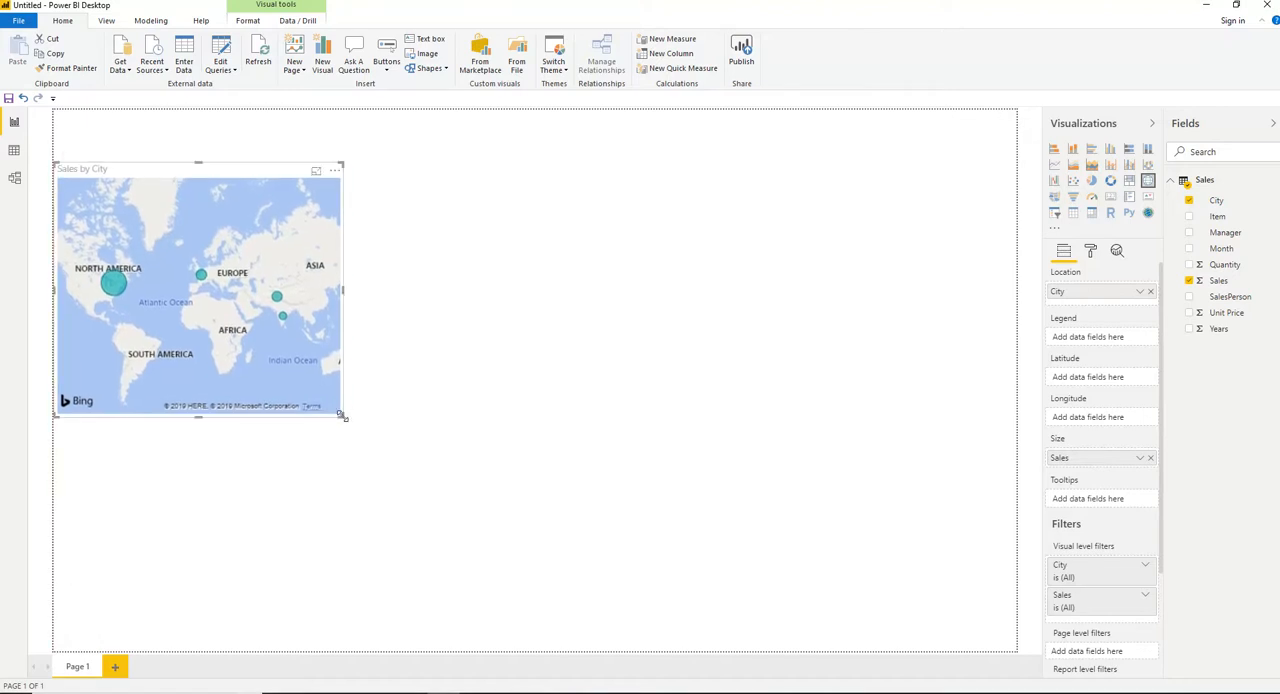
left_click_drag(342, 414, 307, 350)
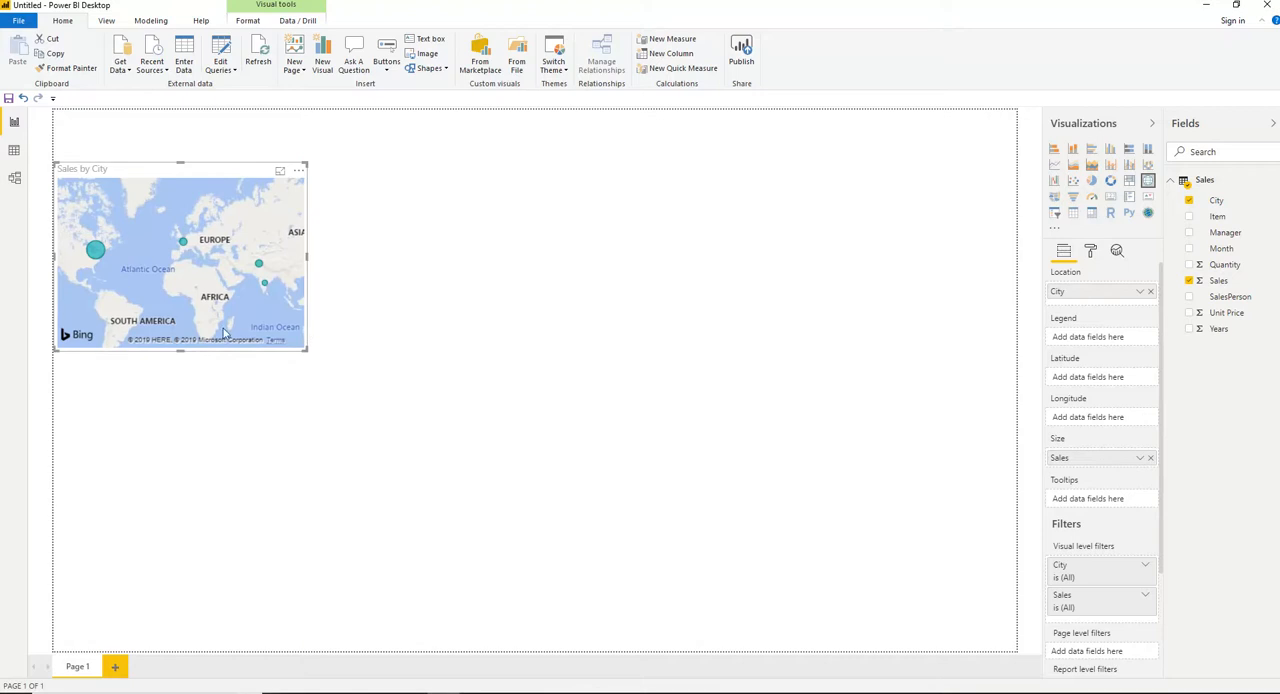
left_click_drag(180, 351, 180, 357)
left_click(190, 333)
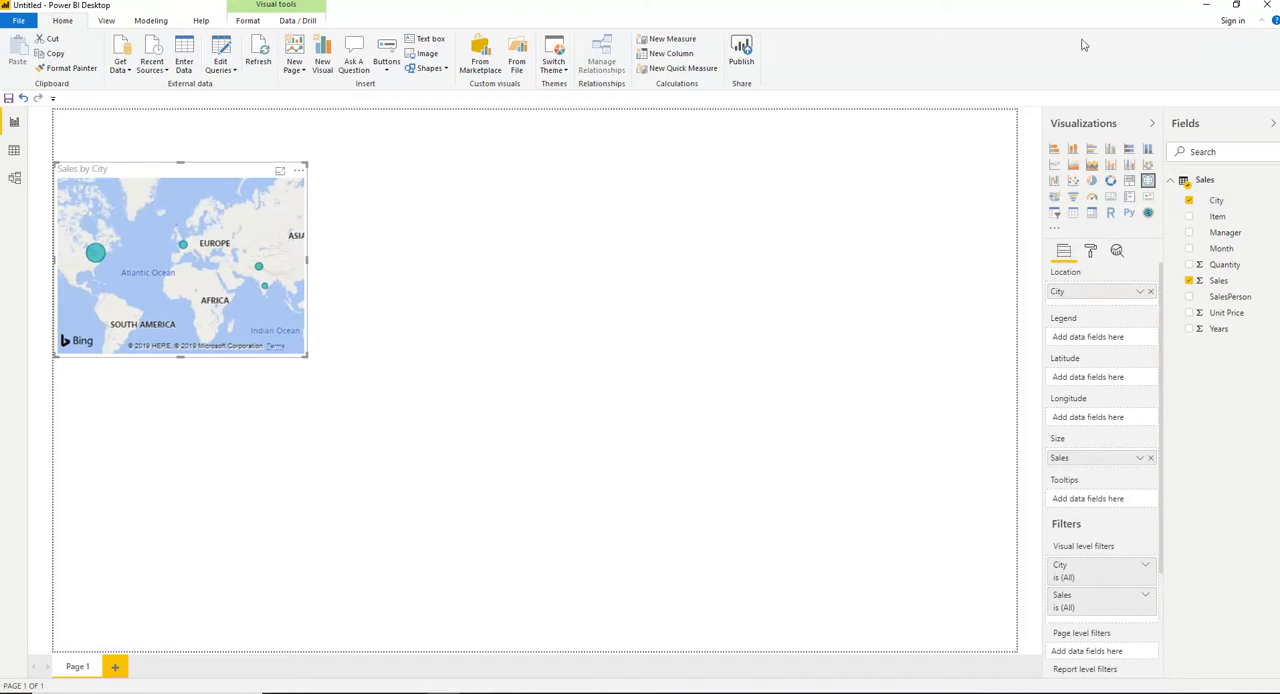
Convert the Sales by City map to a pie chart and deselect it.
left_click(1092, 183)
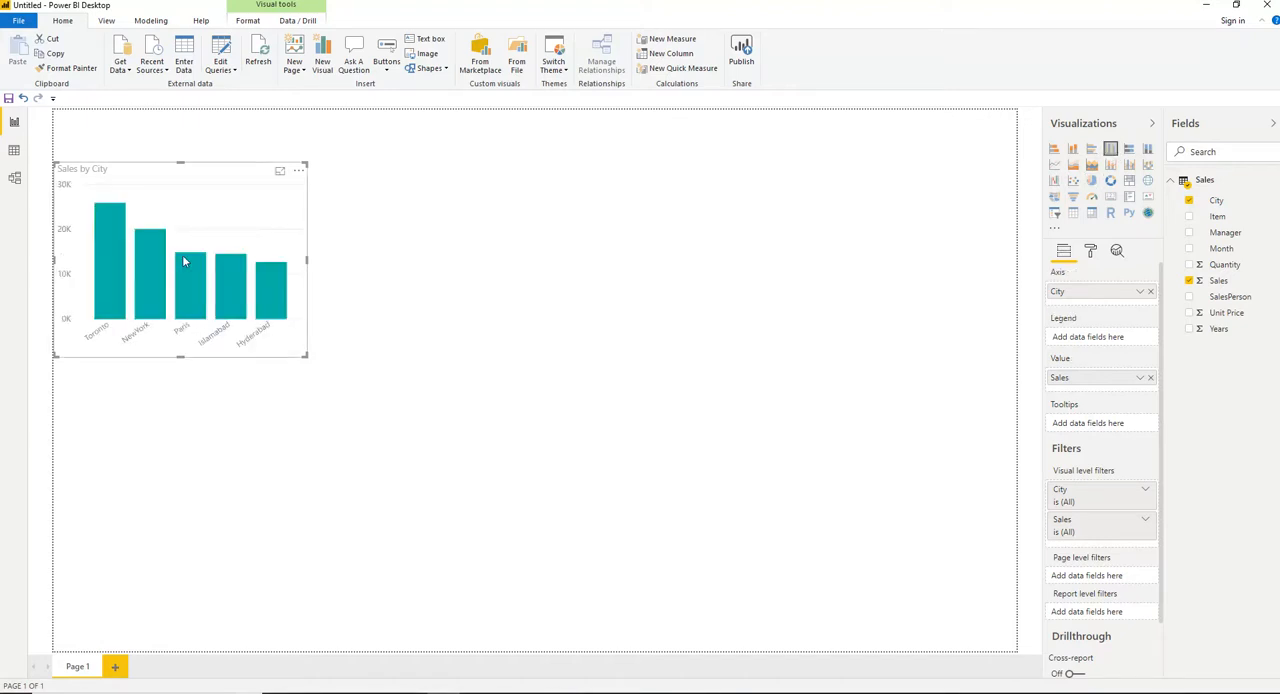
left_click(1092, 184)
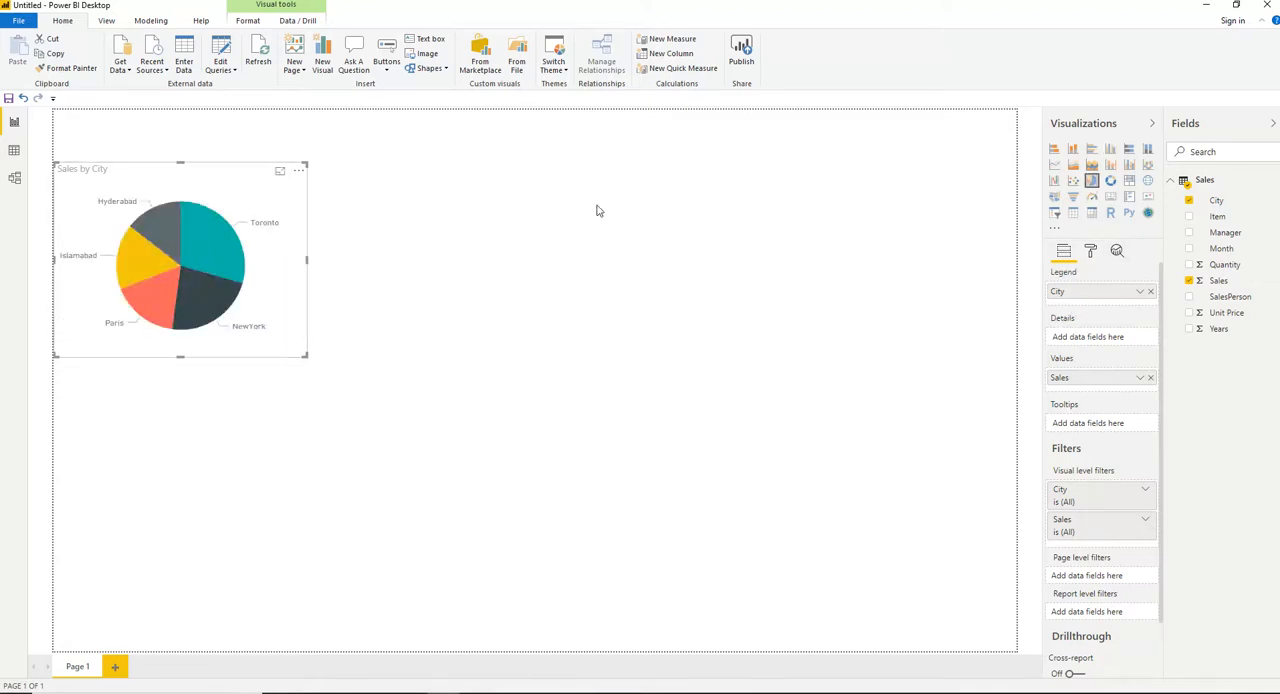
left_click(785, 379)
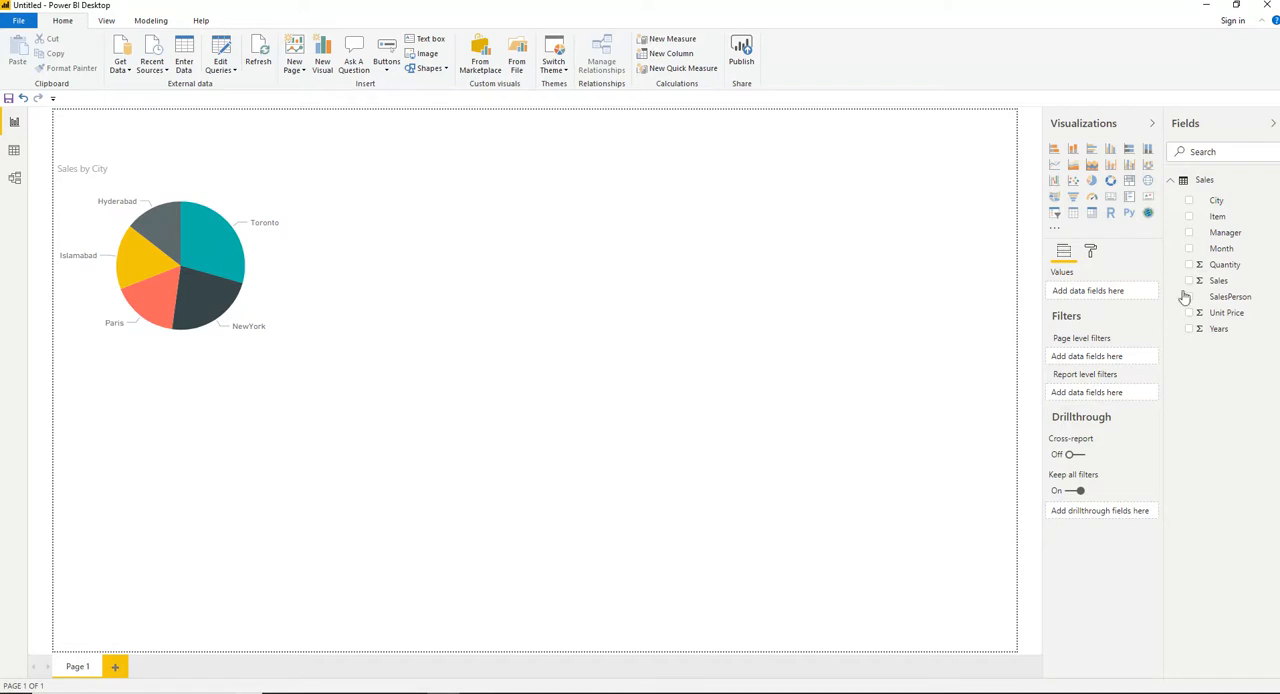
Add a clustered column chart of Sales by Manager below the pie chart.
left_click(1189, 233)
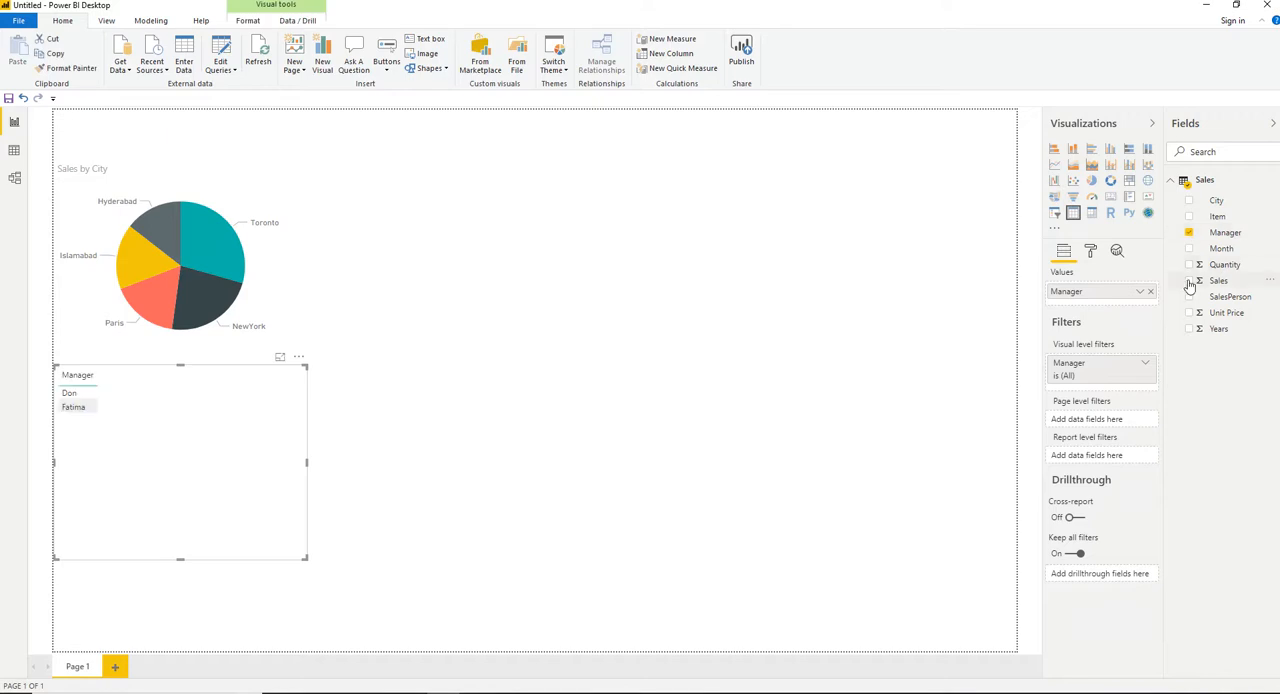
left_click(1189, 281)
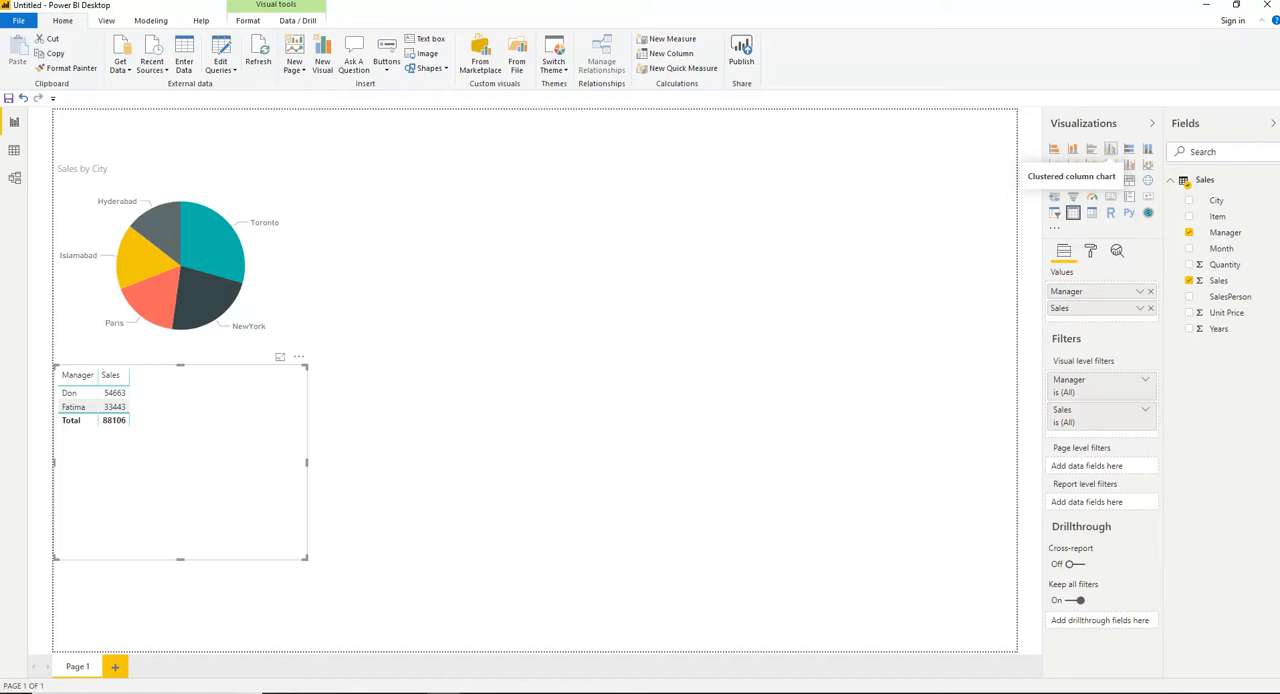
left_click(1110, 148)
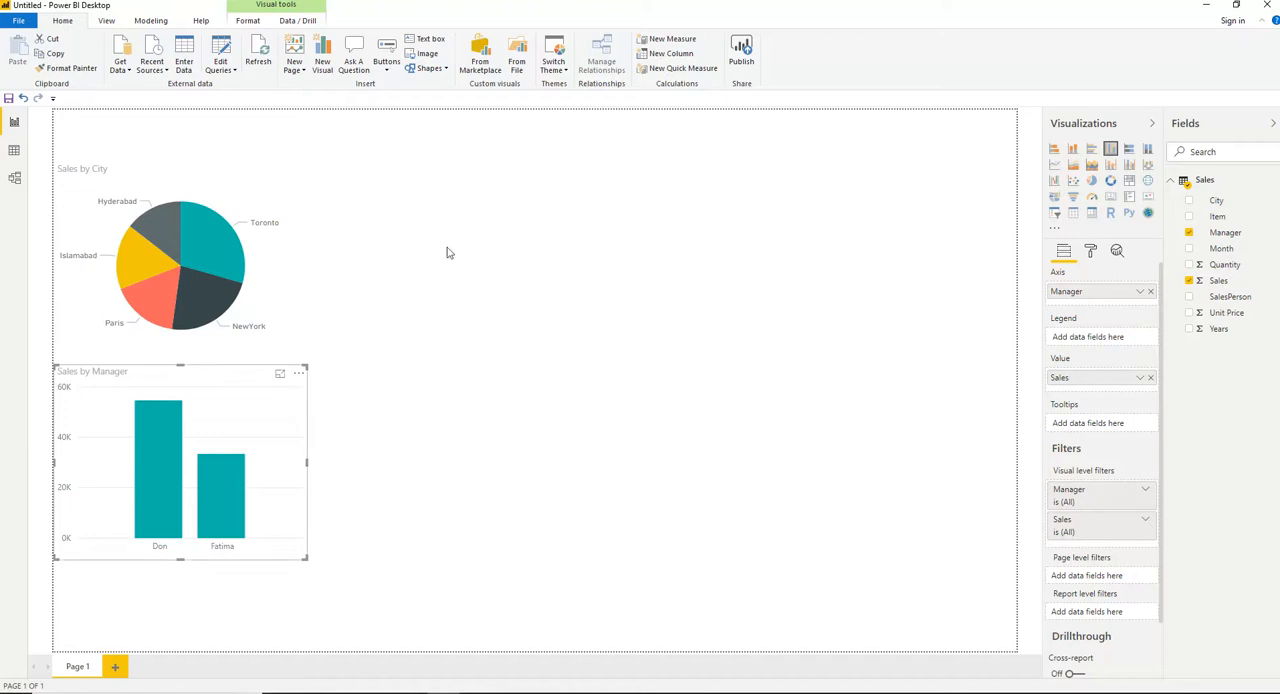
left_click(558, 217)
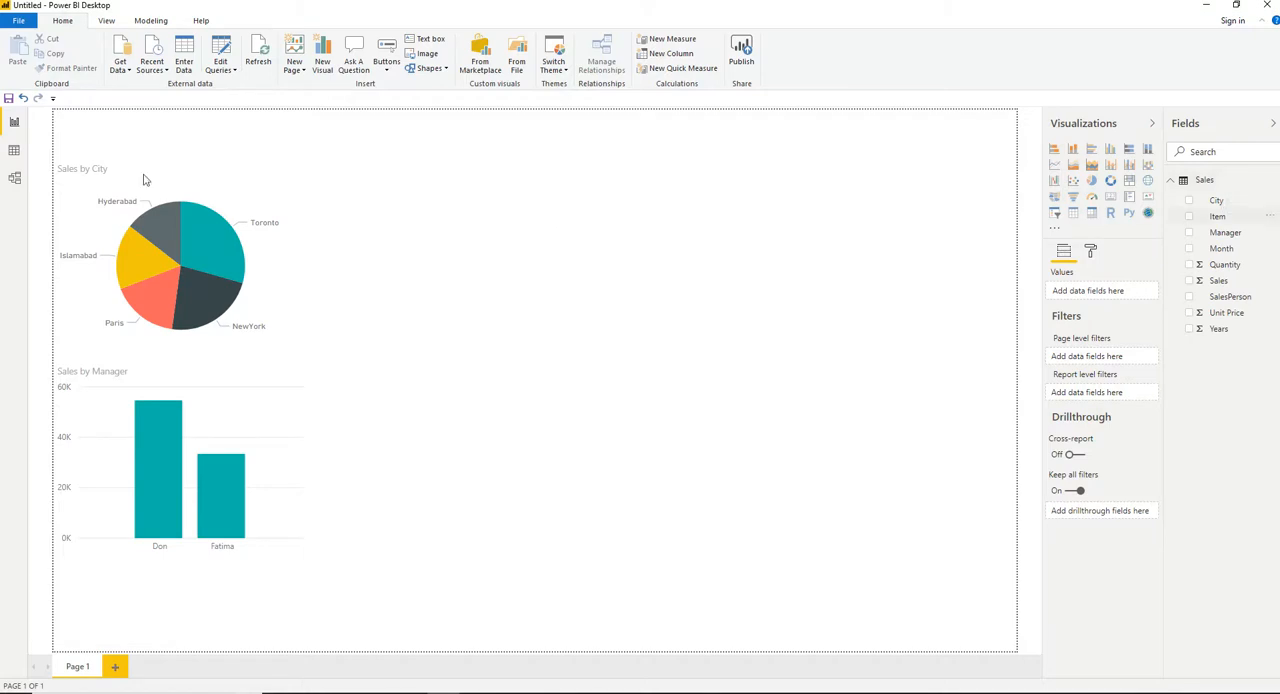
Check the Sales table's data, then add a treemap of Sales grouped by SalesPerson to the report page.
left_click(14, 151)
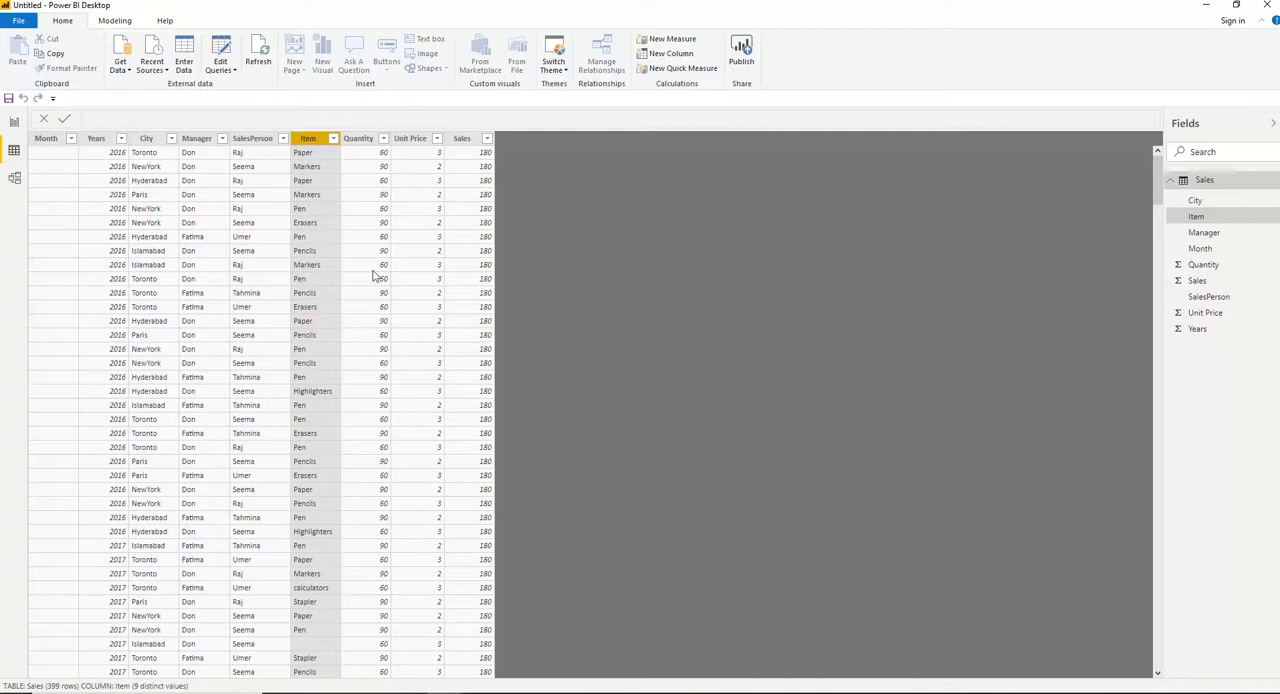
left_click(14, 121)
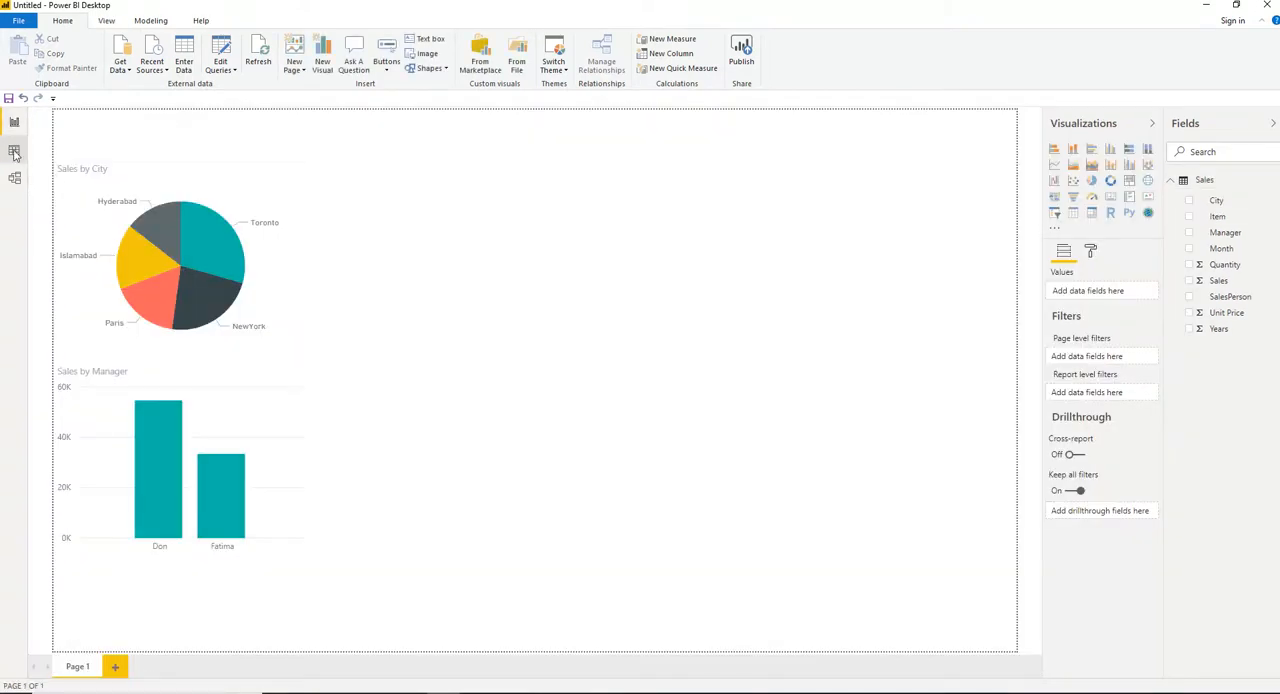
left_click(1127, 182)
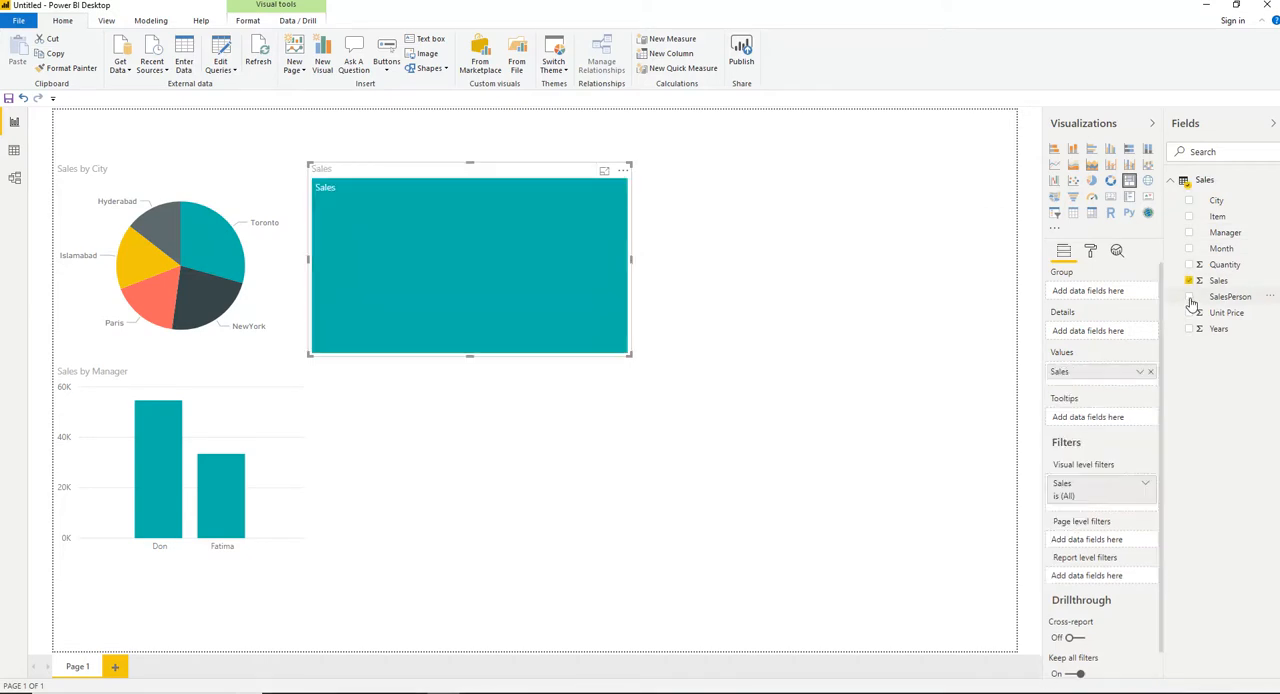
left_click(1190, 298)
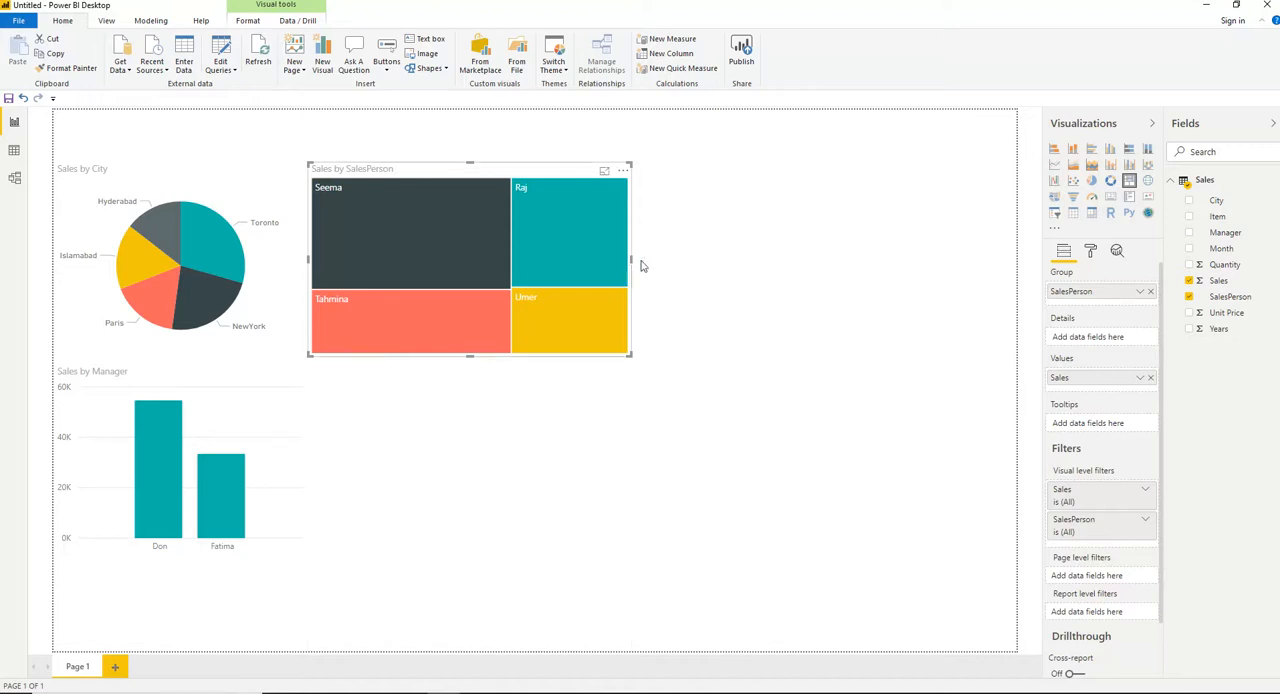
Widen the treemap and shift it slightly down and away from the pie chart.
left_click_drag(631, 259, 772, 257)
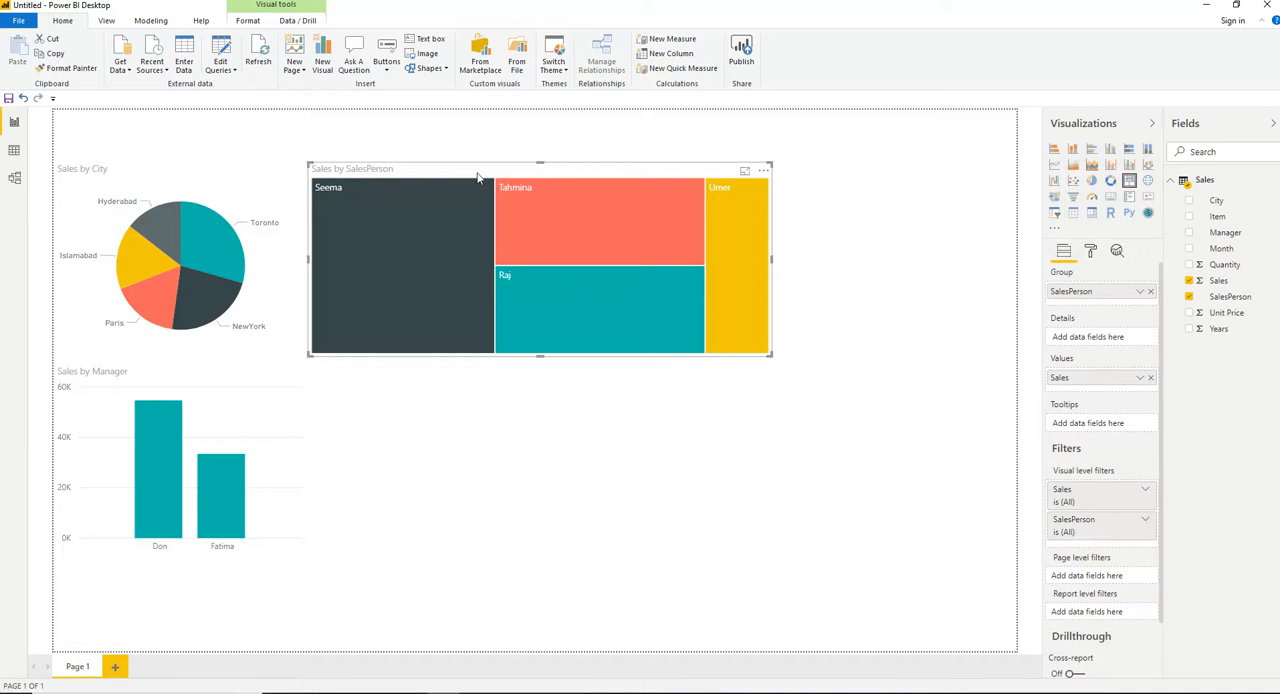
left_click_drag(467, 168, 476, 190)
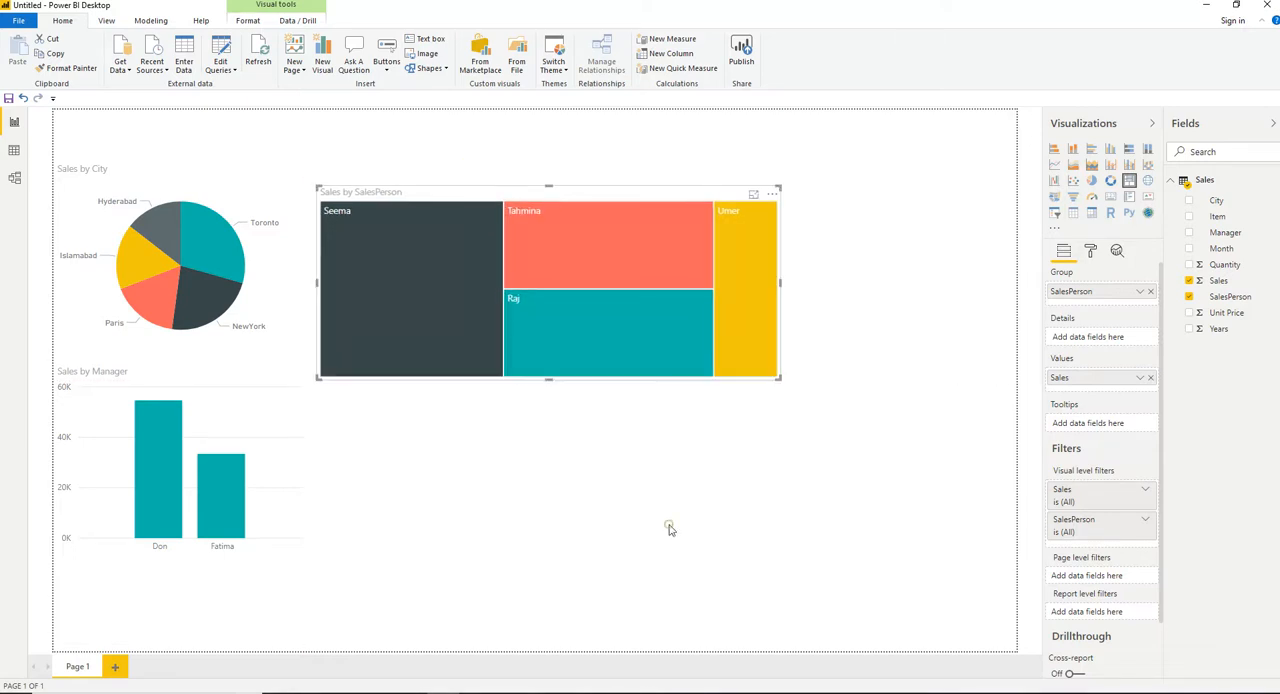
left_click(669, 528)
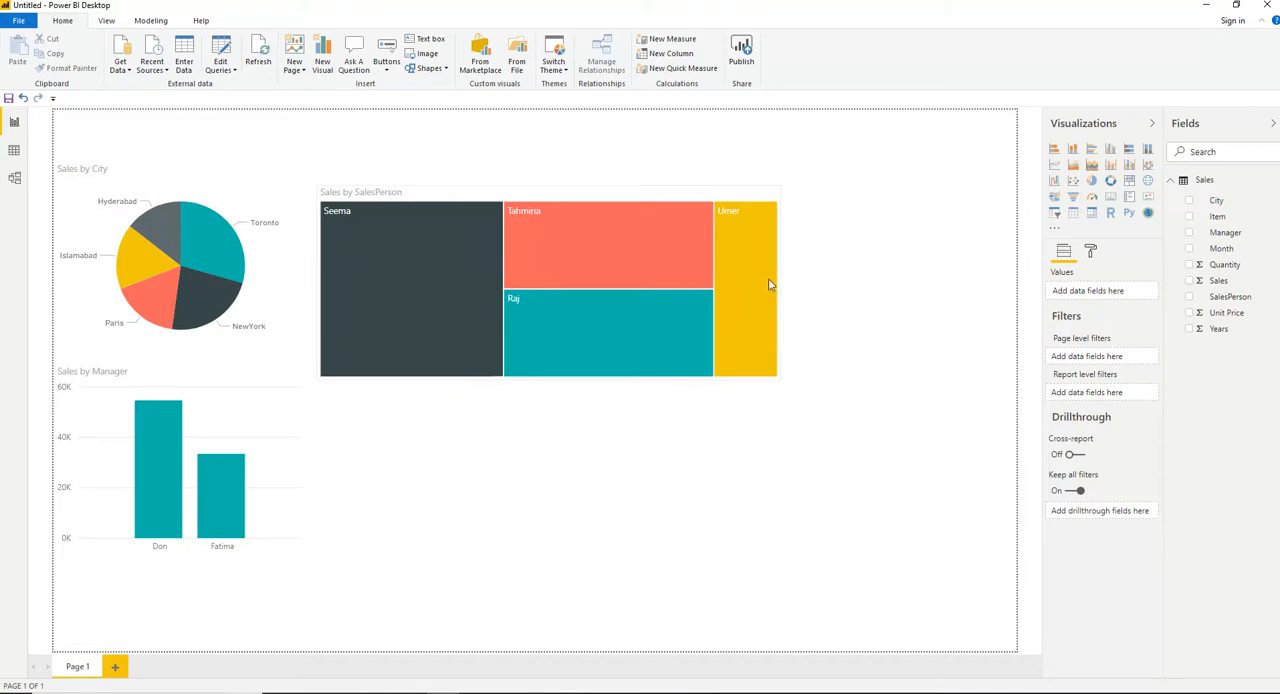
Add a map beside the treemap with City as location and Sales as bubble size.
mouse_move(749, 292)
left_click(1190, 204)
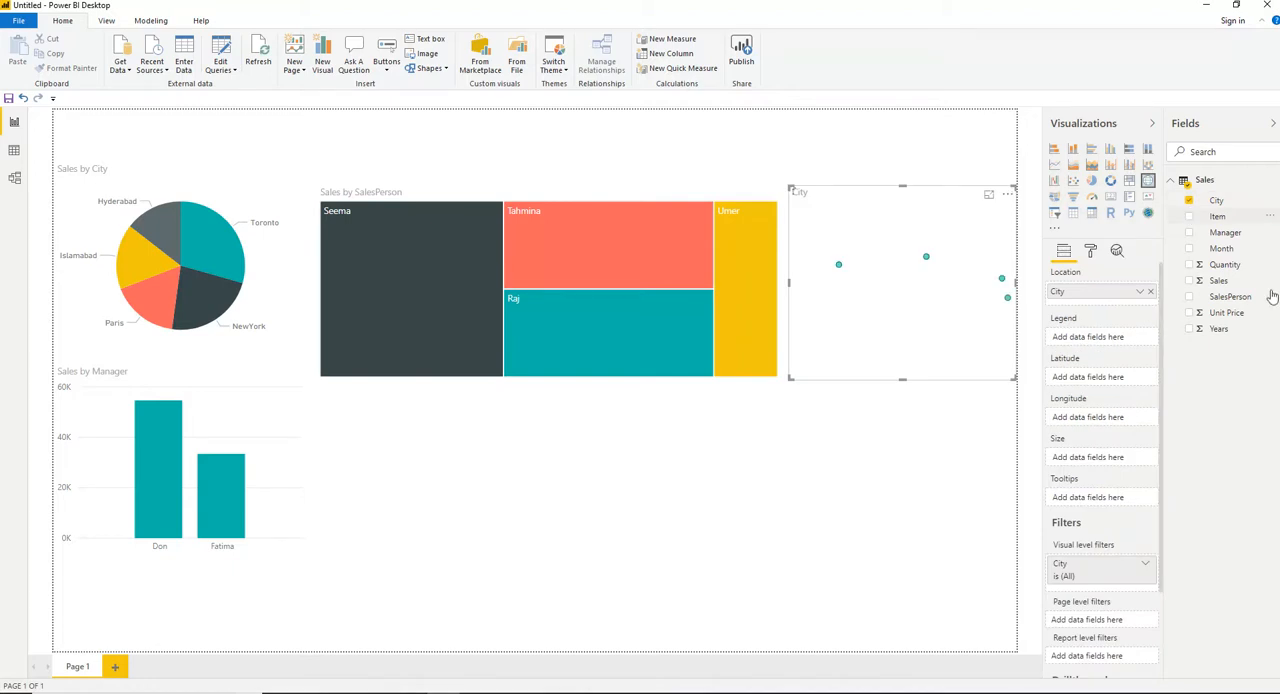
left_click(1190, 283)
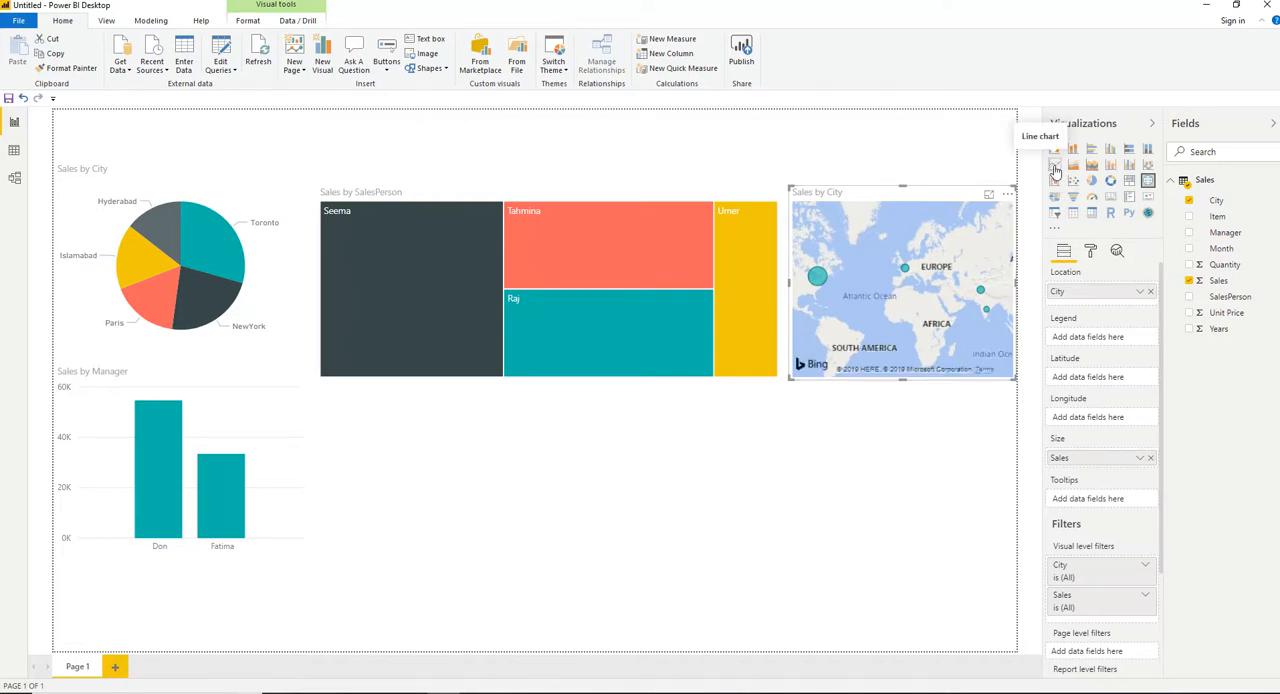
Change the Sales by City map into a line chart and deselect it.
left_click(1055, 166)
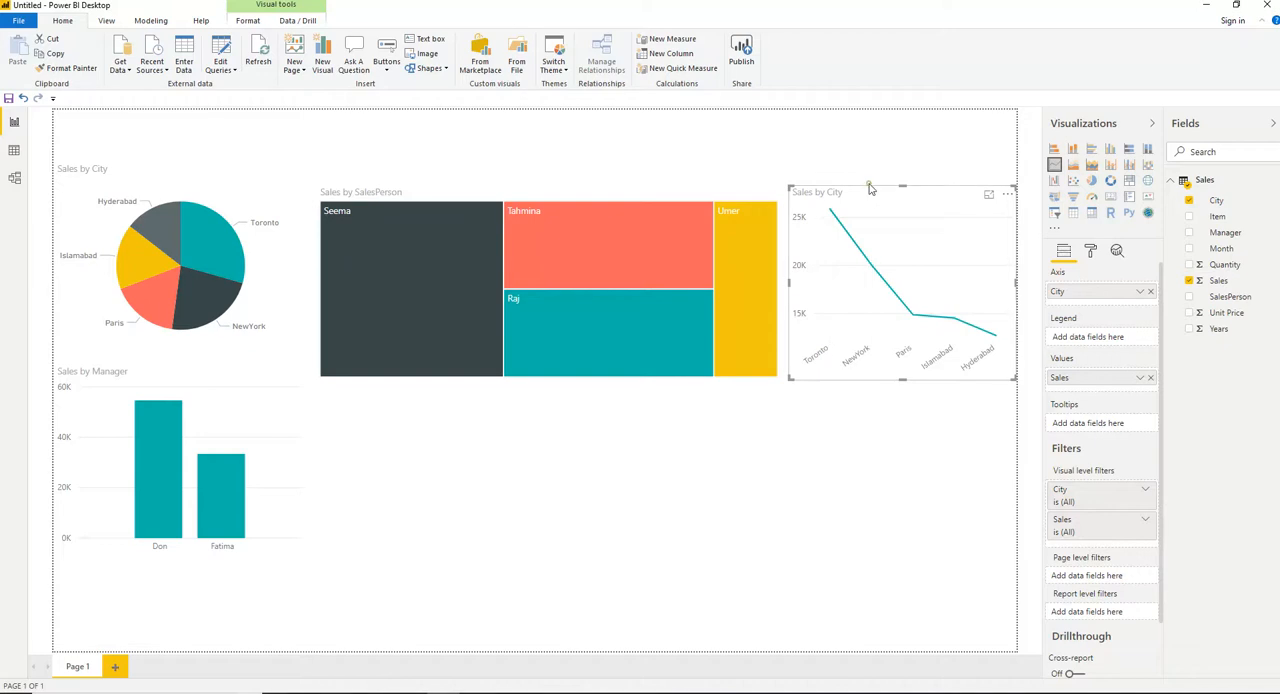
left_click(922, 386)
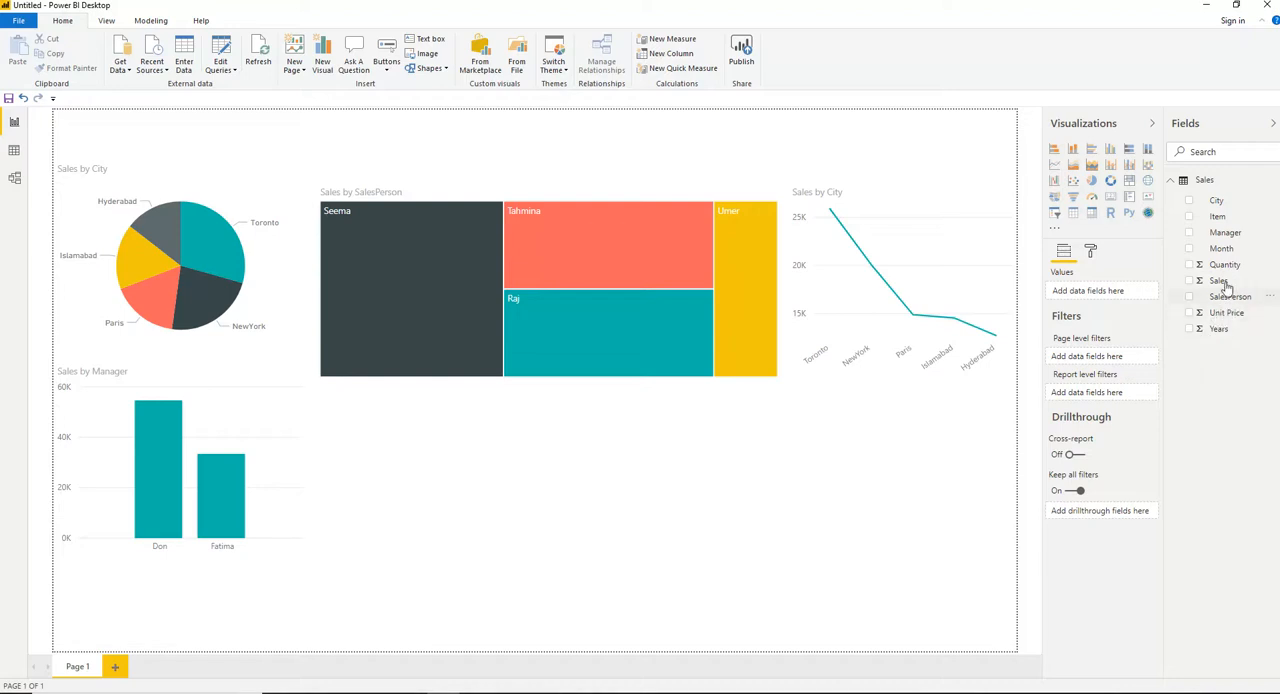
Add a gauge of Sales below the treemap and narrow it to about half the treemap's width.
left_click(1189, 282)
left_click(1092, 198)
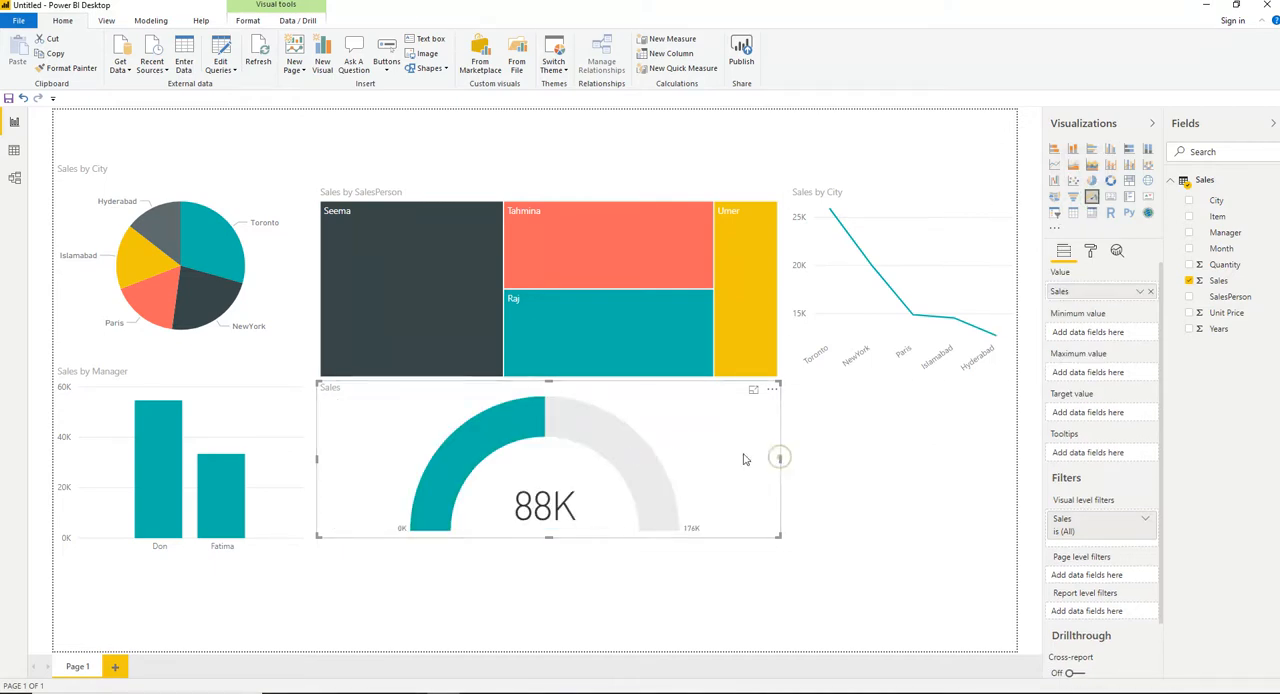
left_click_drag(785, 457, 557, 463)
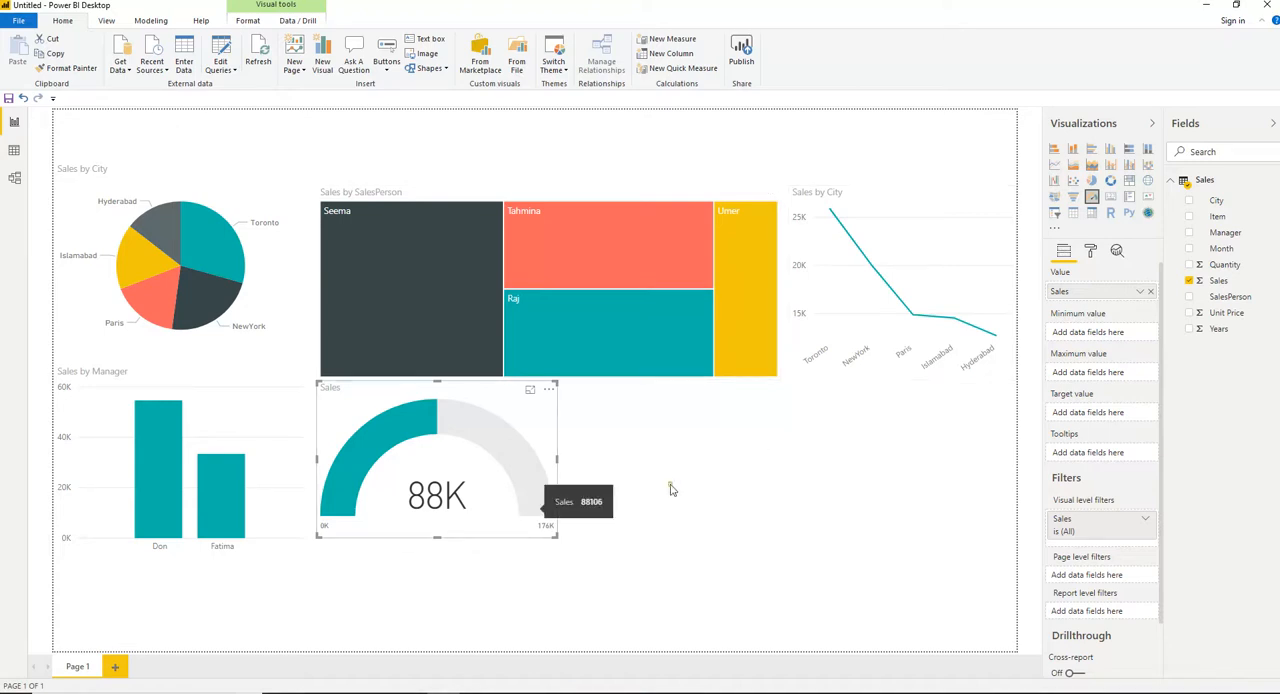
left_click(701, 459)
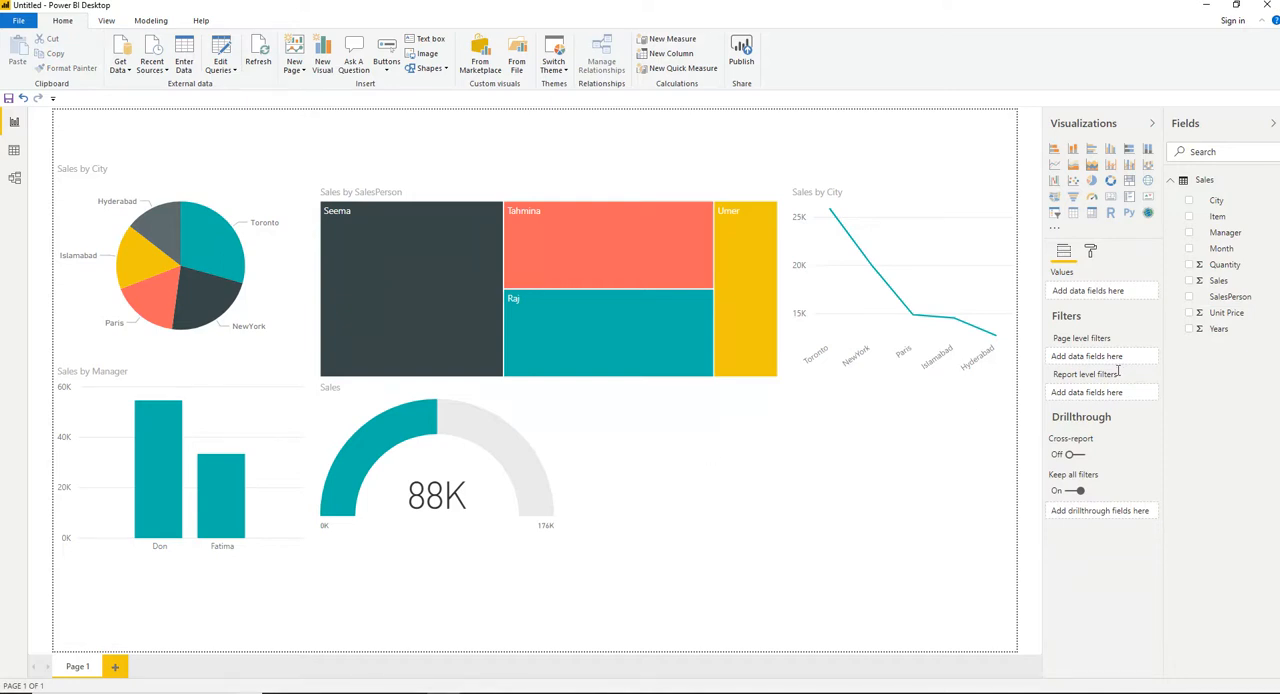
Add a gauge of Quantity beside the Sales gauge and shift it slightly down and away from that gauge.
left_click(1189, 265)
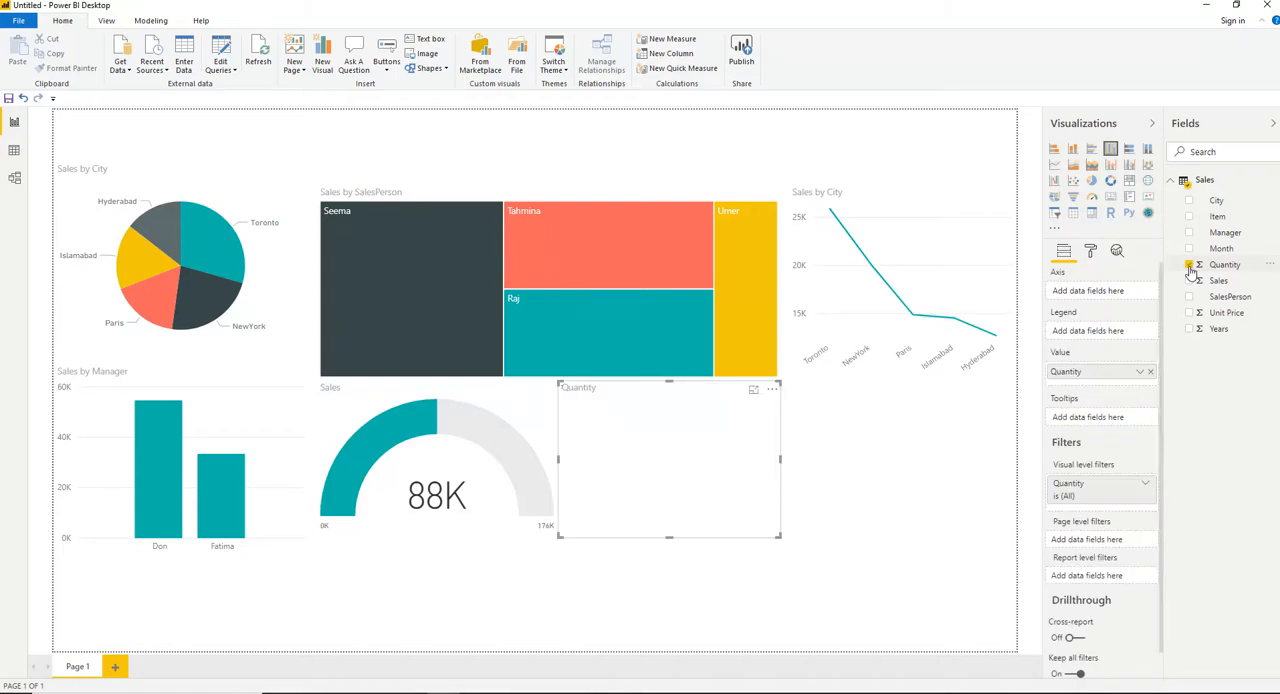
left_click(1092, 200)
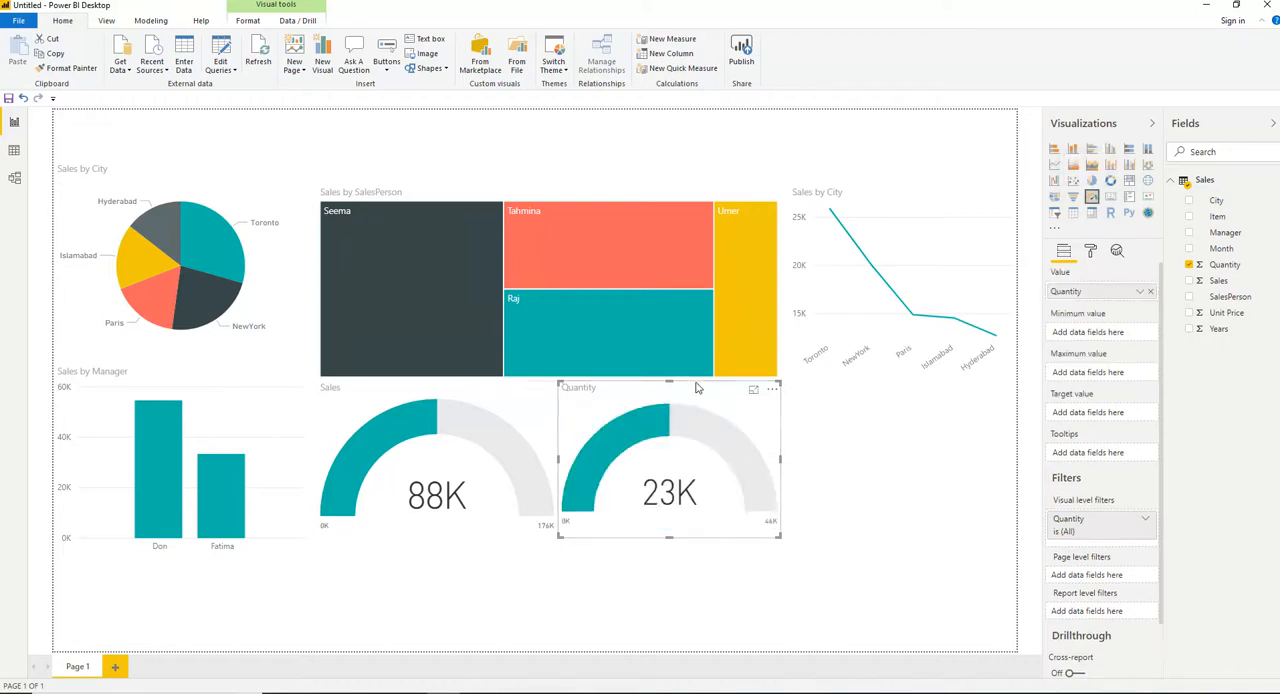
left_click_drag(717, 389, 760, 398)
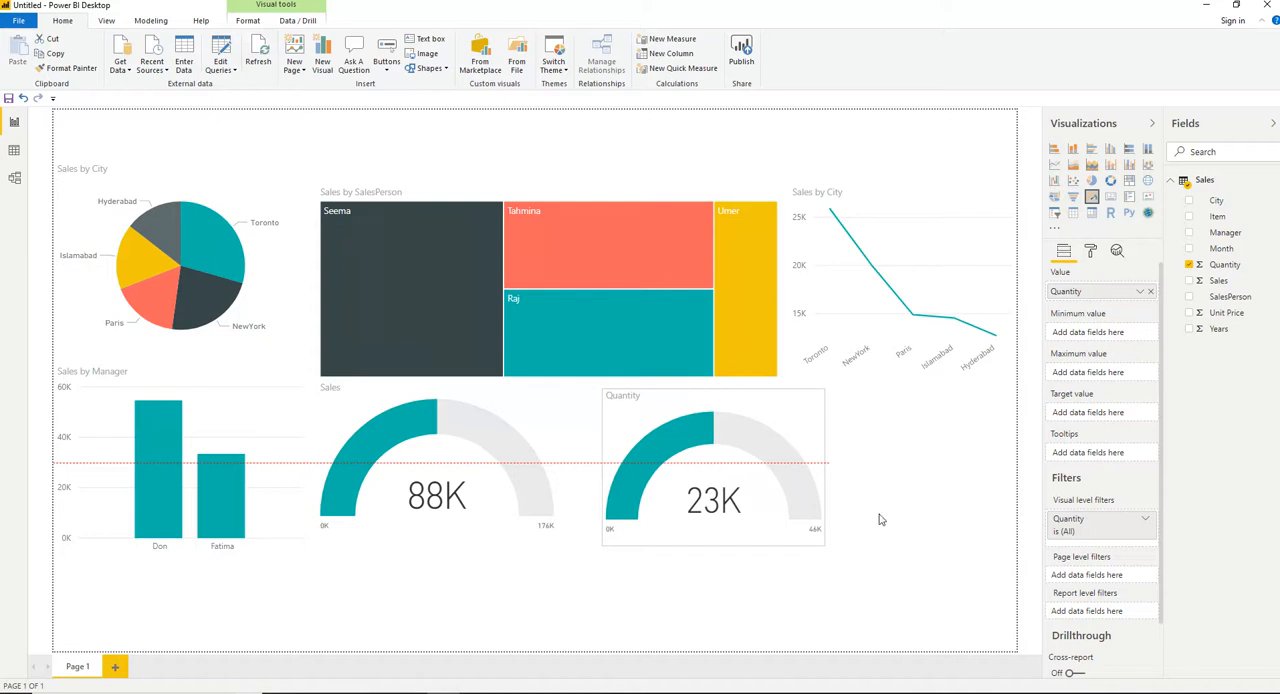